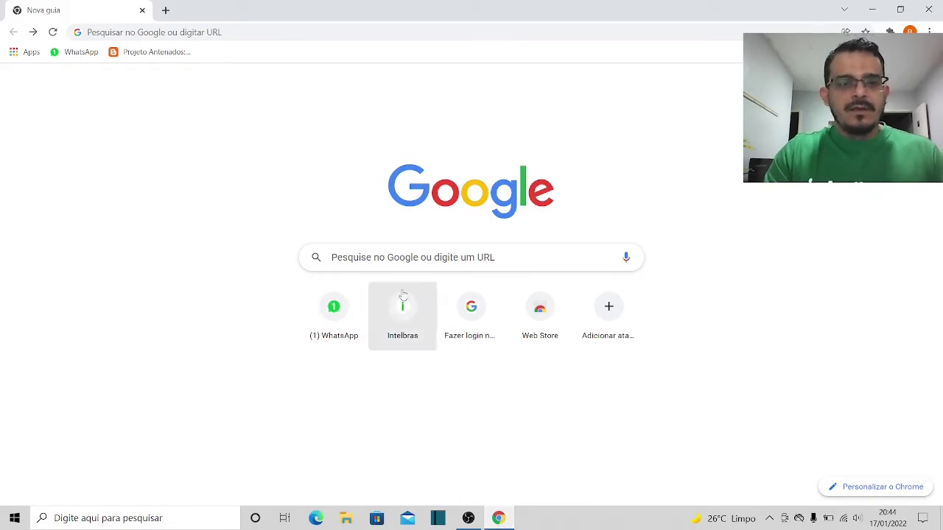
# Search Google for "calculadora off grid intelbras" and open the Calculadora Off Grid Intelbras page
pyautogui.click(423, 254)
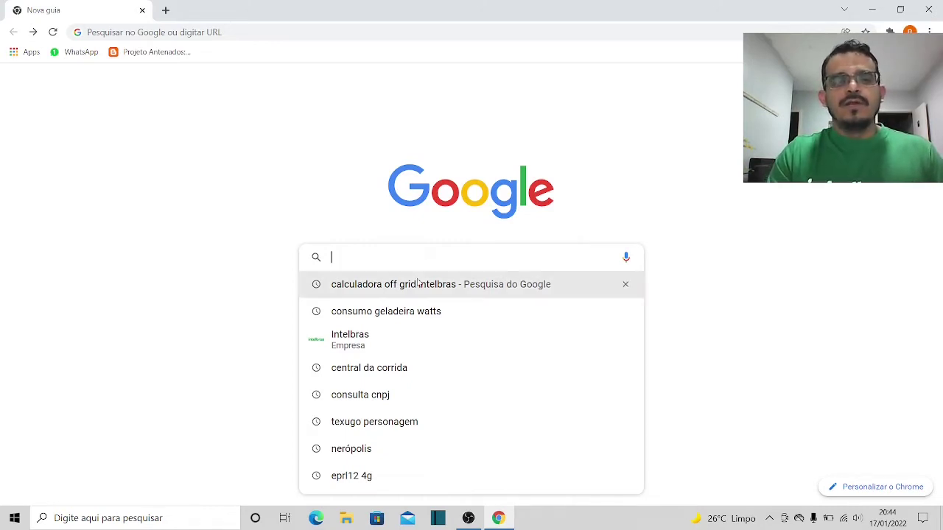
pyautogui.click(417, 284)
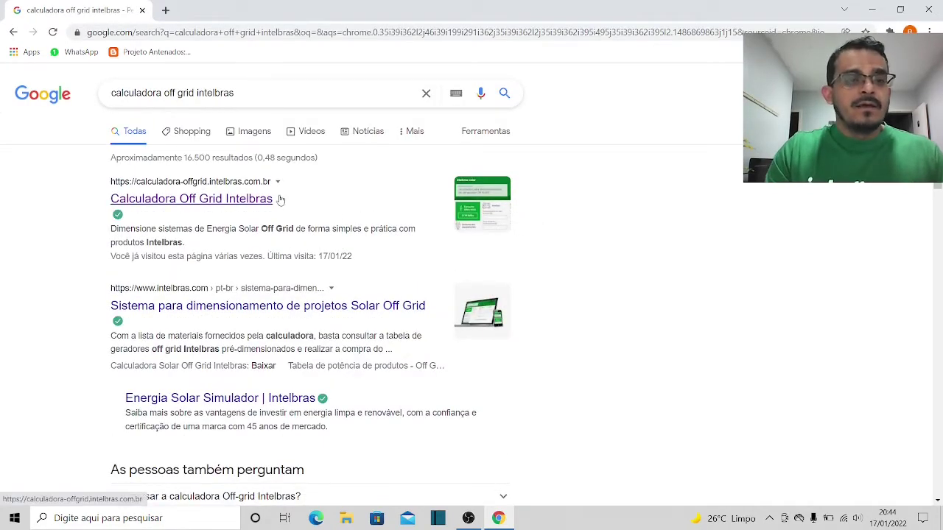
pyautogui.click(249, 207)
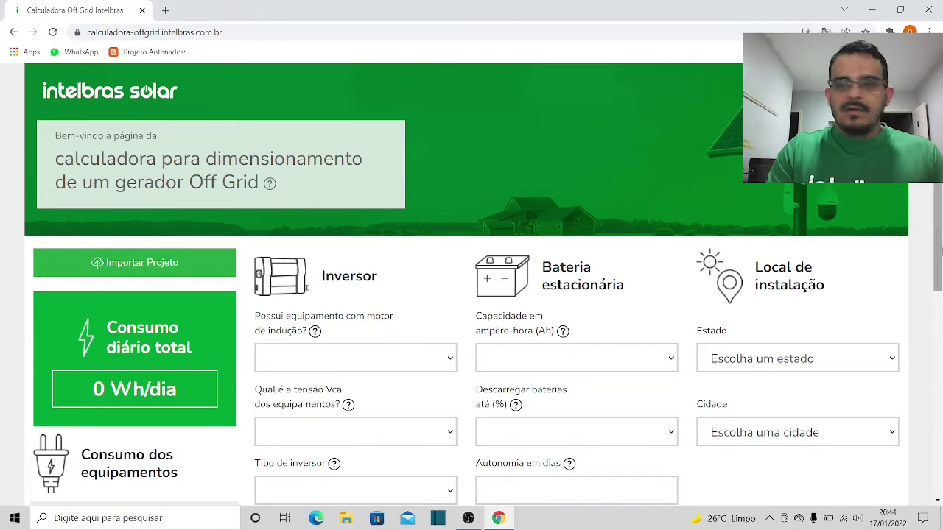
pyautogui.moveTo(940, 232); pyautogui.dragTo(939, 325)
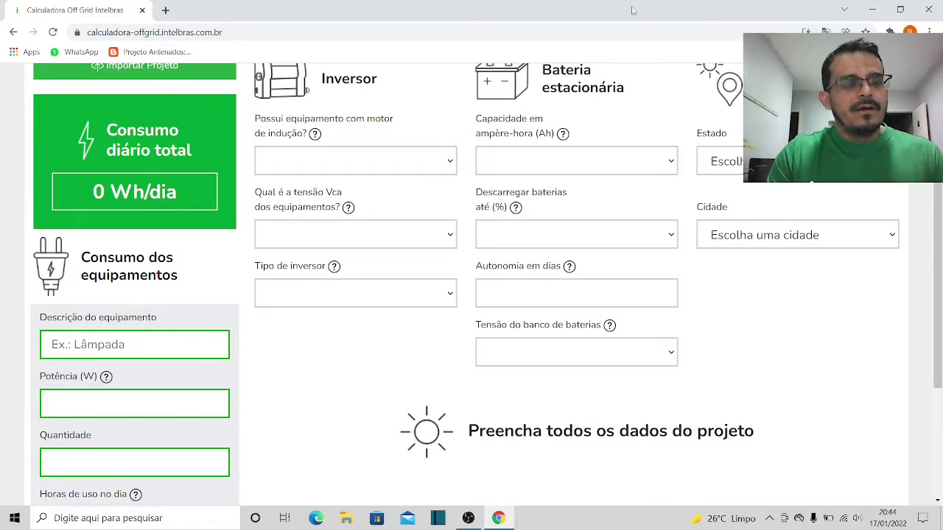
# Search for "consumo geladeira watts" in a new browser tab and review EFLUL's full appliance power consumption table
pyautogui.click(165, 9)
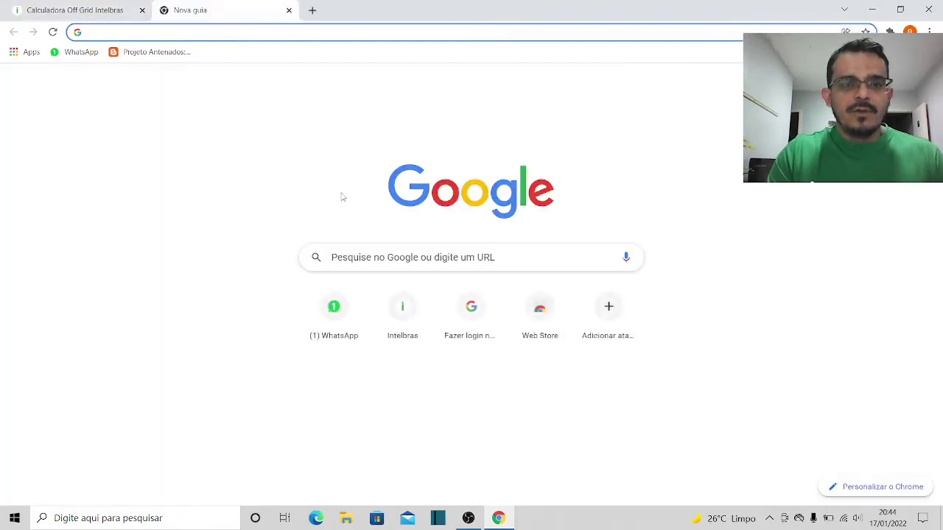
pyautogui.click(384, 259)
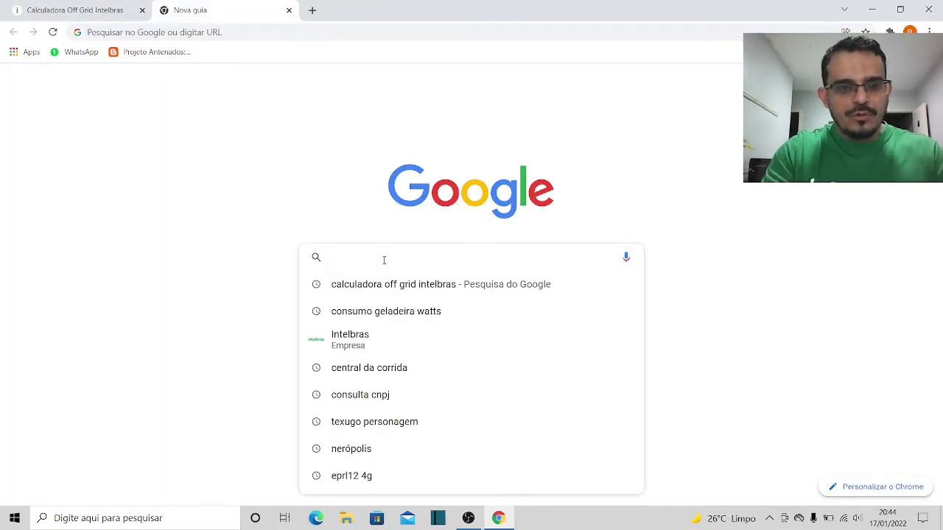
pyautogui.click(413, 311)
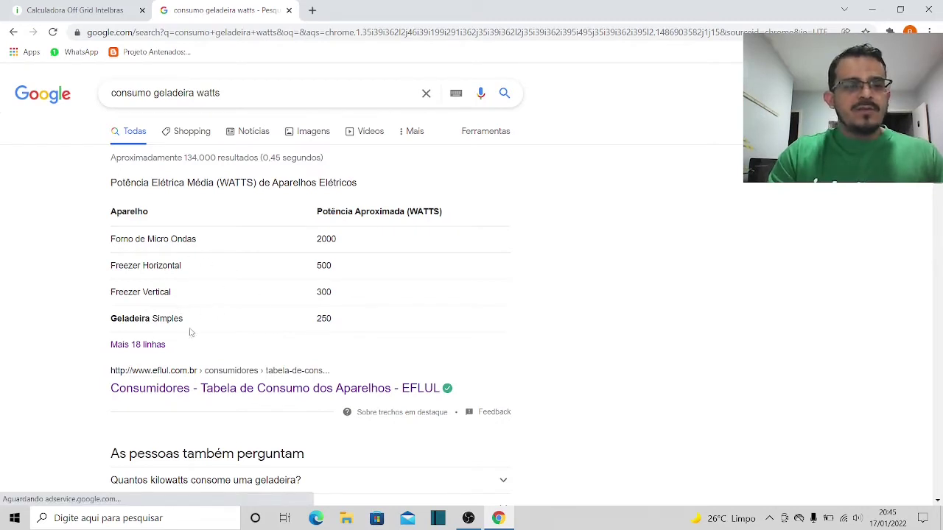
pyautogui.click(147, 348)
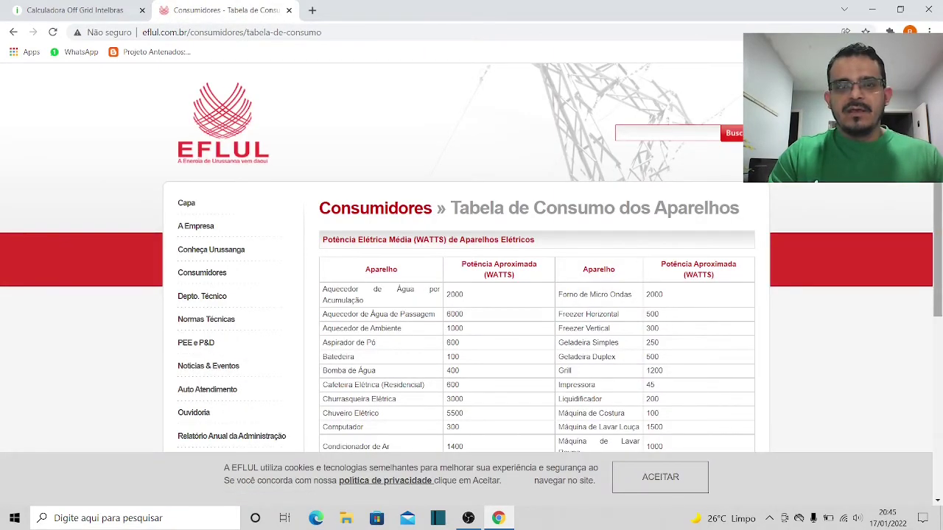
pyautogui.scroll(-3, 472, 294)
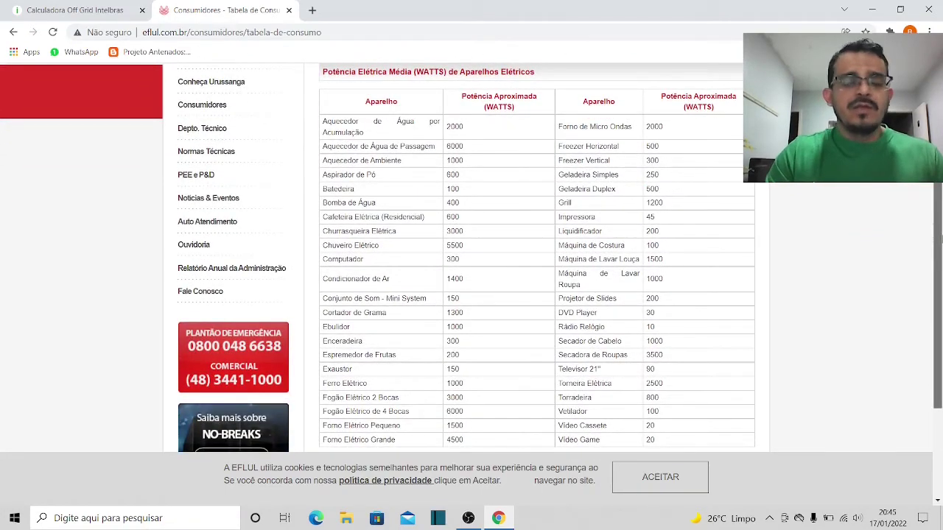
pyautogui.scroll(3, 471, 258)
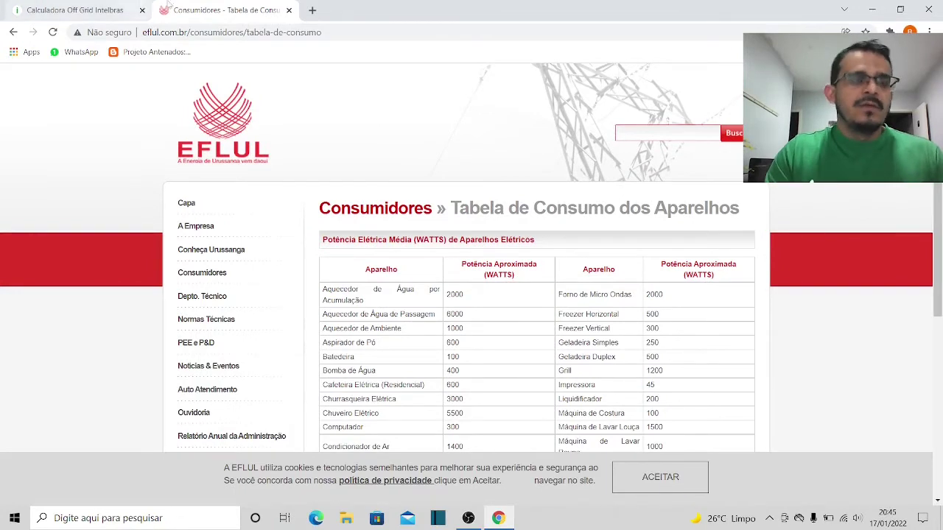
# Return to the Intelbras off-grid calculator and enter a first equipment described as "lâmpada" with a power of 10 W
pyautogui.click(92, 7)
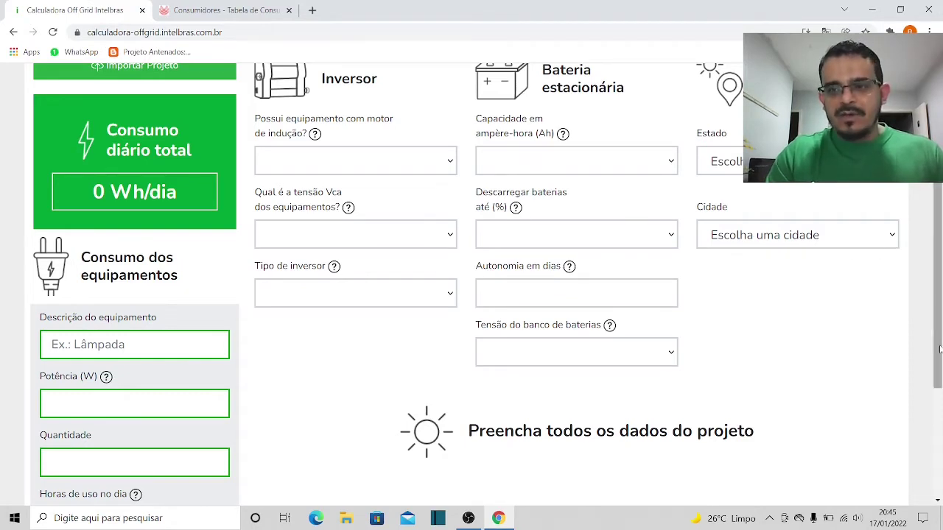
pyautogui.scroll(-1, 939, 339)
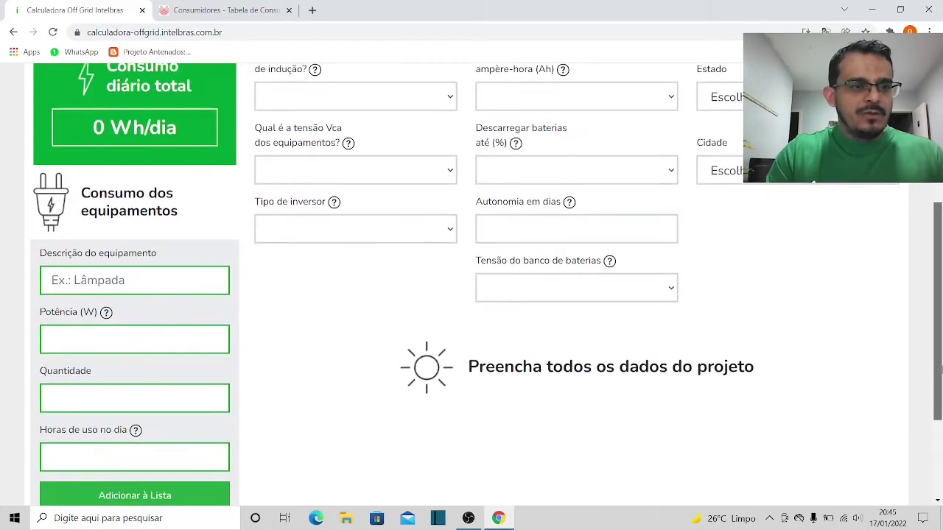
pyautogui.click(210, 283)
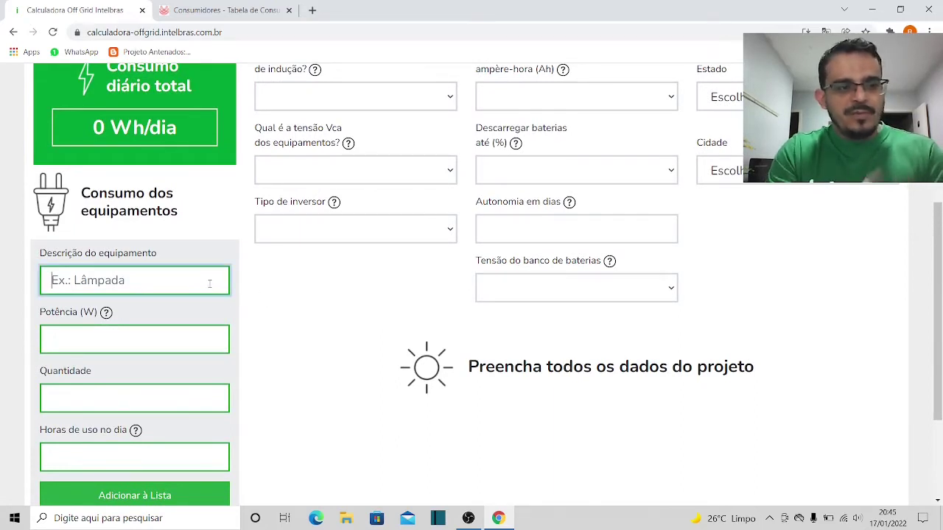
pyautogui.write('la')
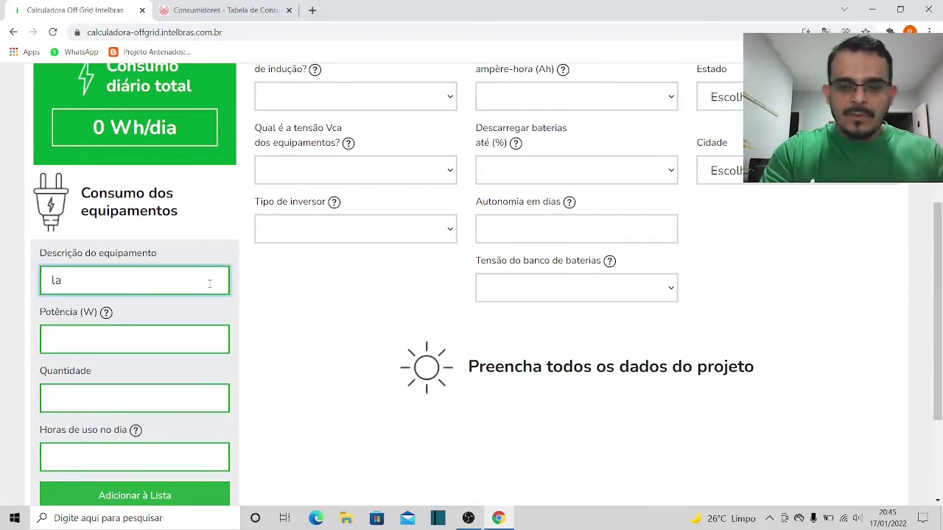
pyautogui.press('BackSpace')
pyautogui.write('âmpada')
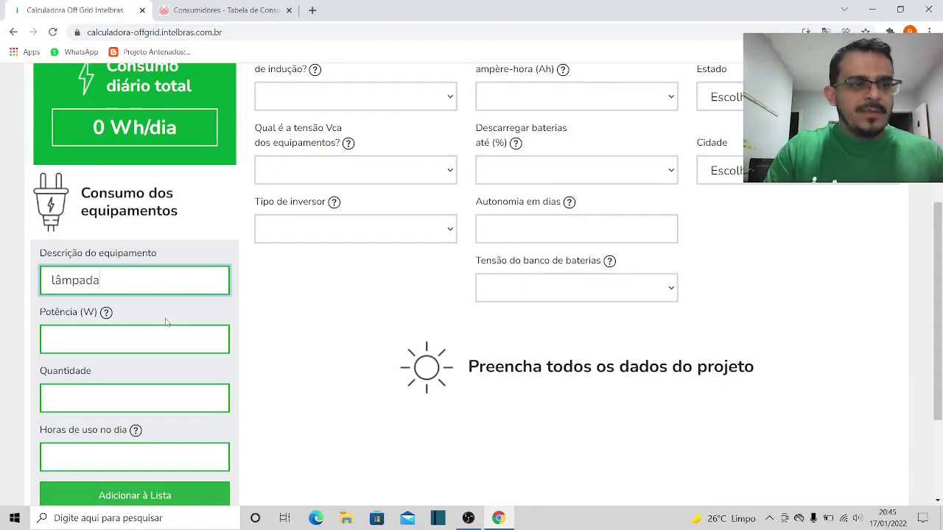
pyautogui.click(133, 339)
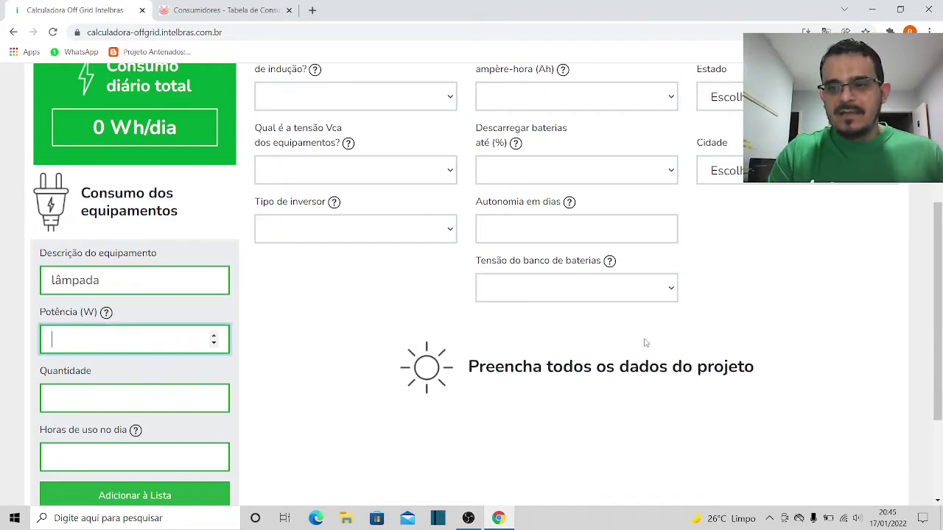
pyautogui.moveTo(934, 313); pyautogui.dragTo(940, 355)
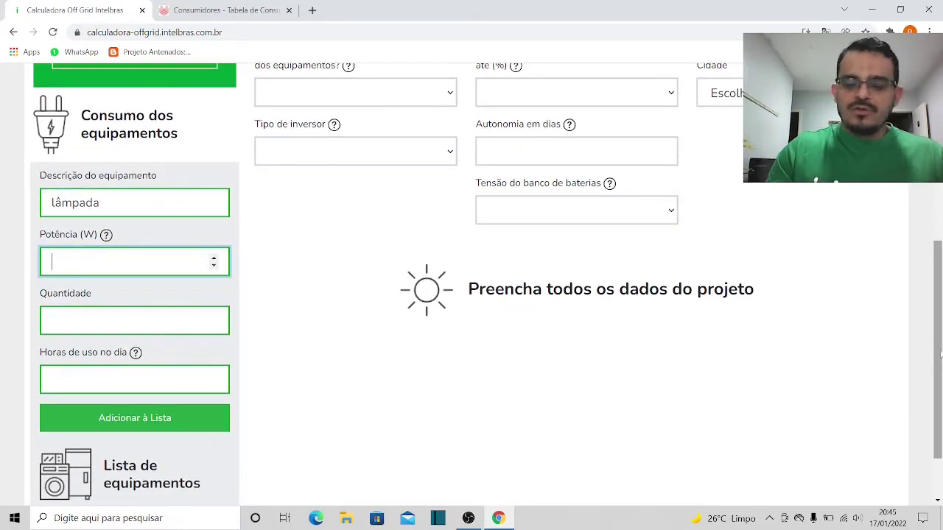
pyautogui.write('10')
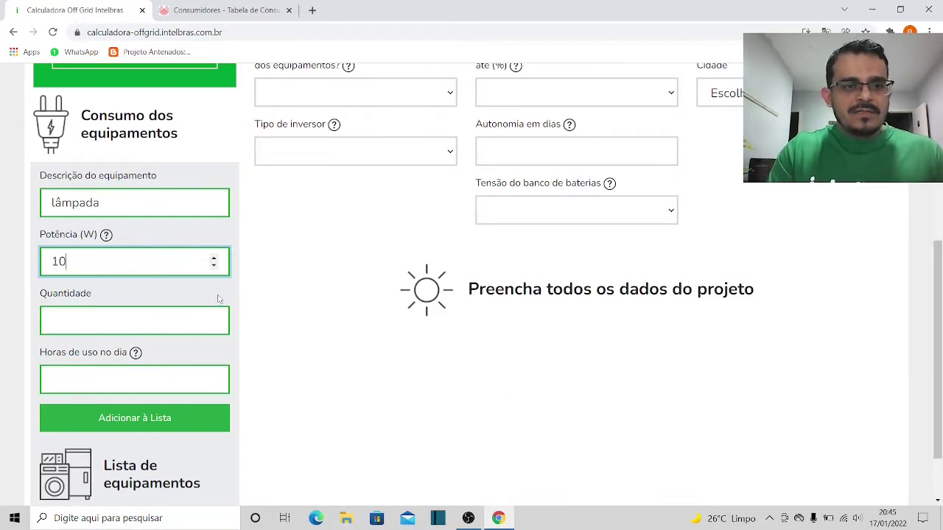
# Set the lamp's quantity to 5 and its daily use to 8 hours, and add it to the equipment list
pyautogui.click(207, 322)
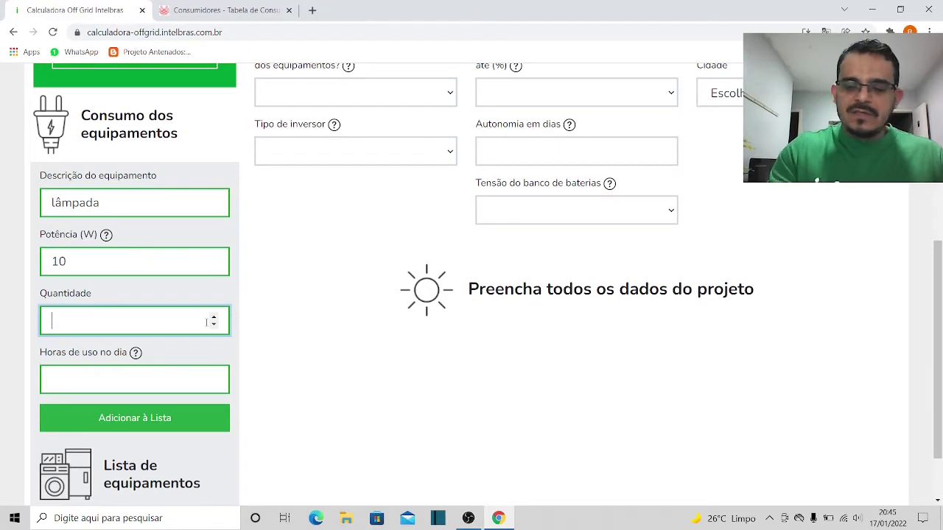
pyautogui.write('5')
pyautogui.click(161, 379)
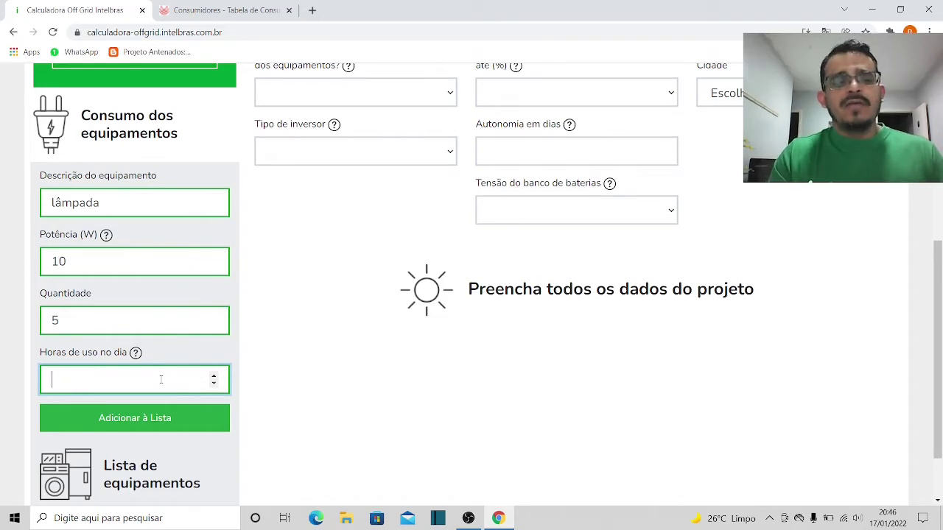
pyautogui.write('8')
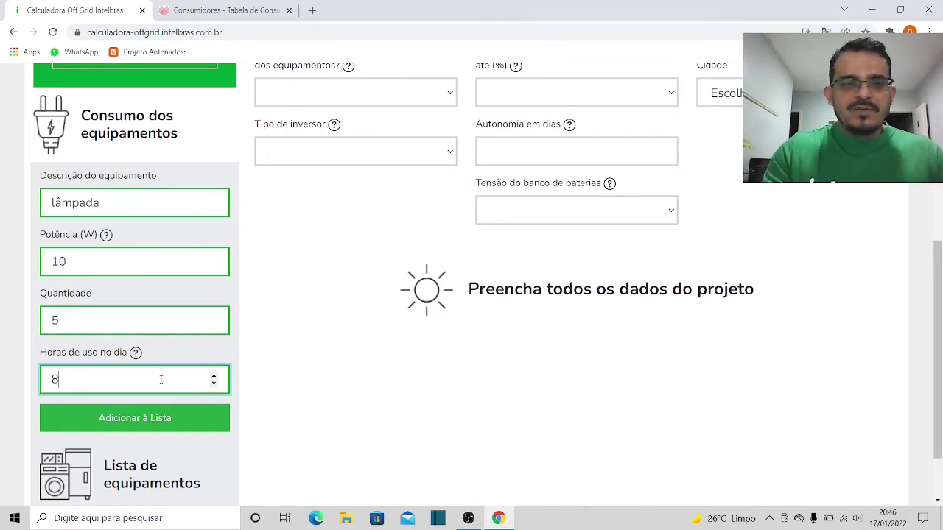
pyautogui.click(135, 420)
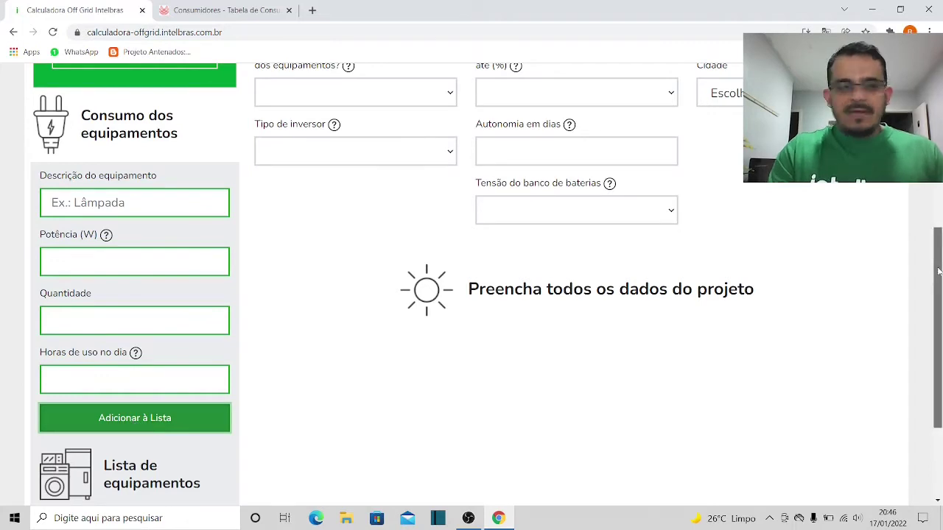
pyautogui.scroll(-2, 940, 361)
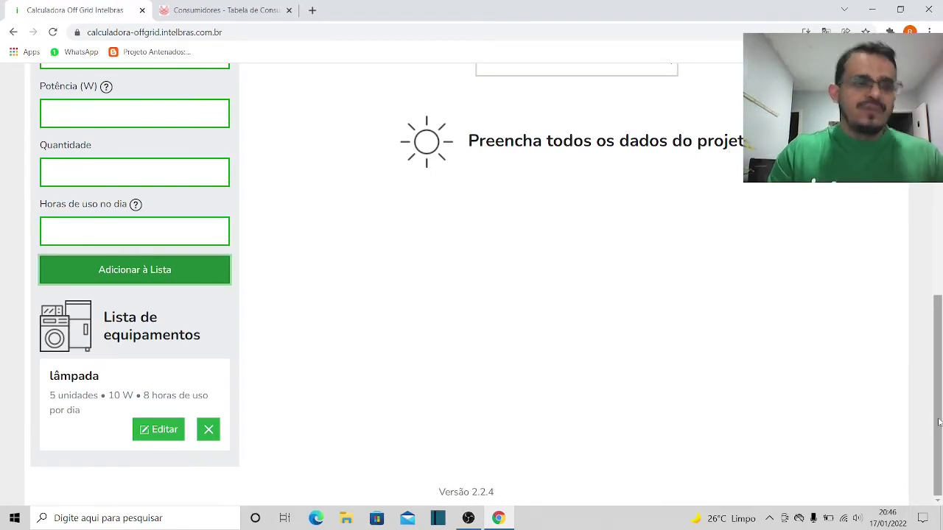
# Add a "geladeira" to the equipment list with 250 W power, quantity 1 and 24 hours of daily use
pyautogui.moveTo(940, 422); pyautogui.dragTo(940, 324)
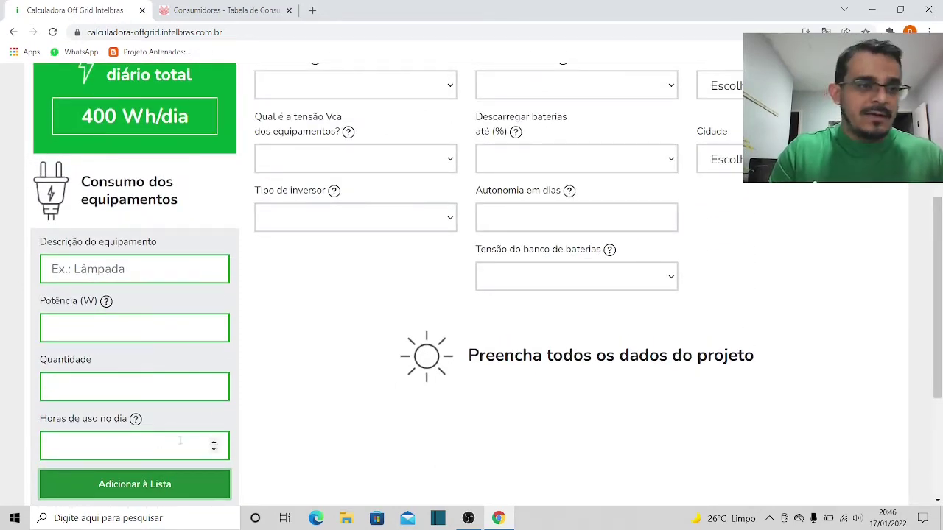
pyautogui.click(84, 272)
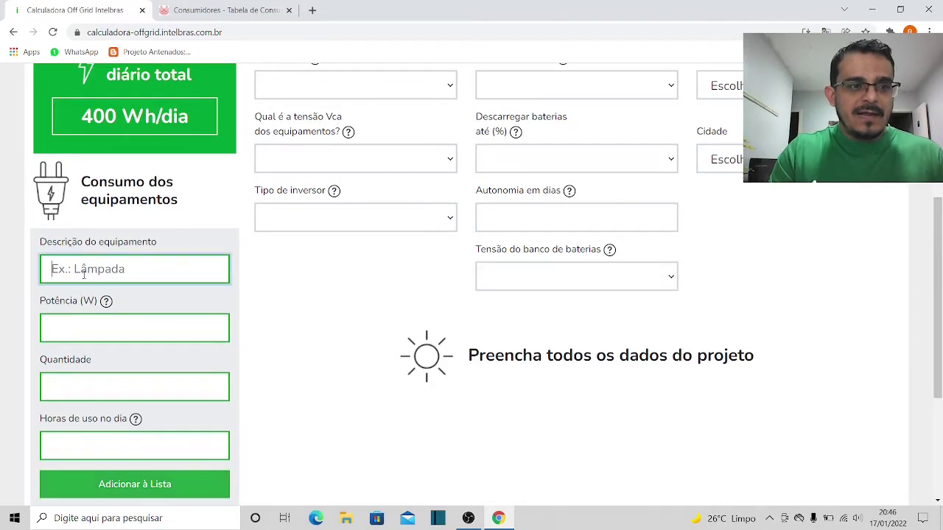
pyautogui.write('geladeira')
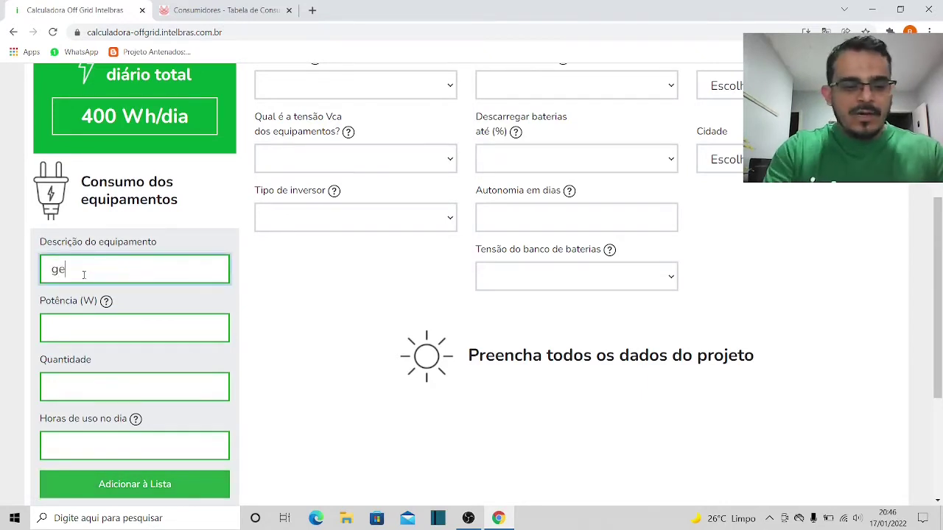
pyautogui.click(86, 315)
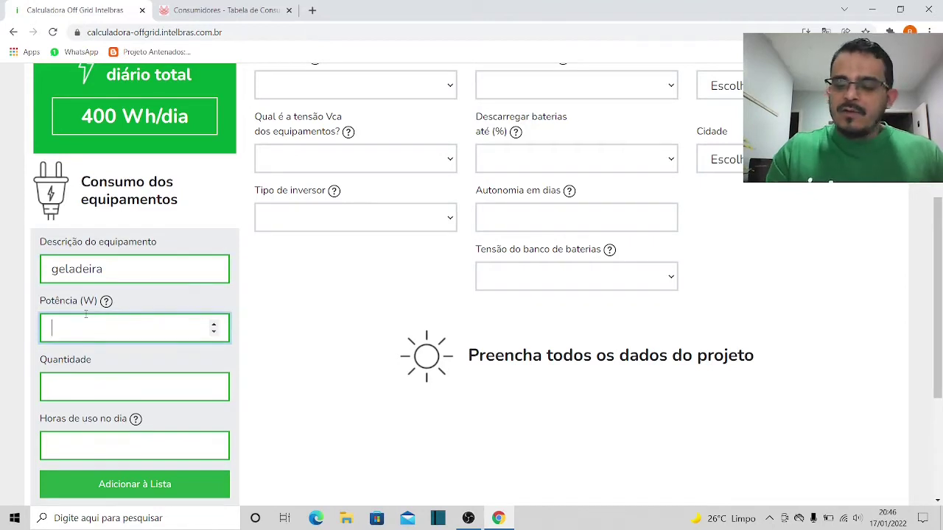
pyautogui.write('250')
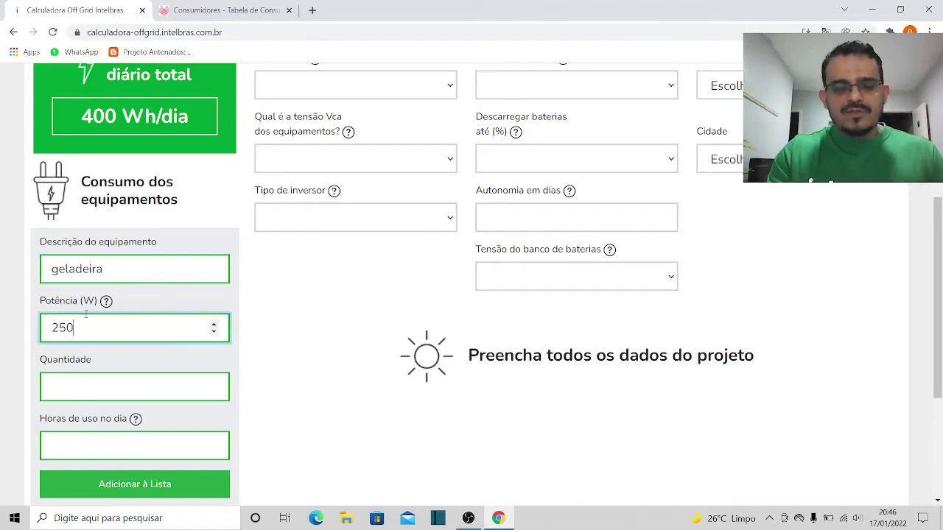
pyautogui.click(81, 389)
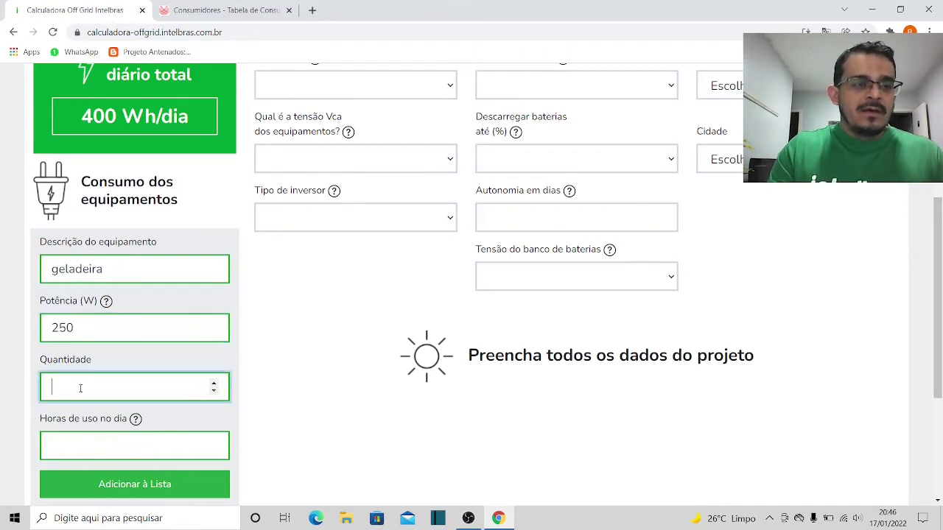
pyautogui.write('1')
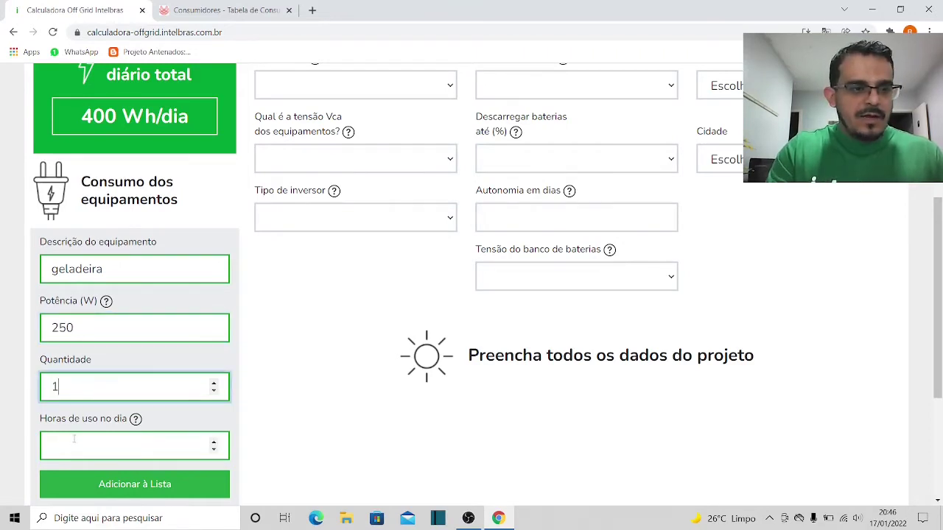
pyautogui.click(74, 440)
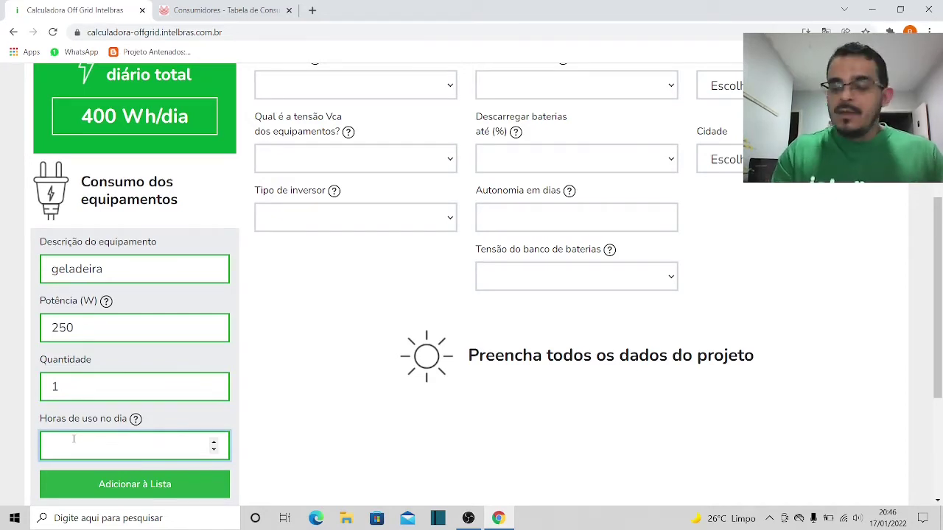
pyautogui.write('24')
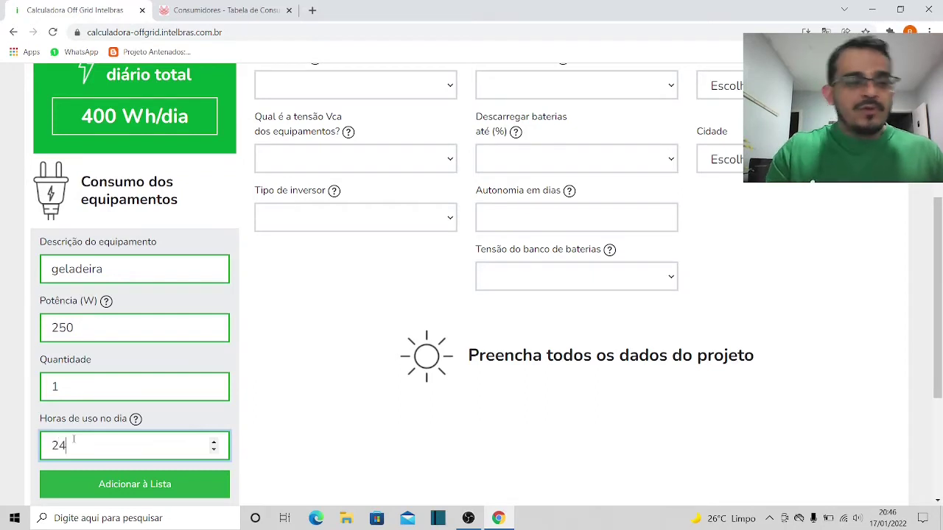
pyautogui.click(103, 489)
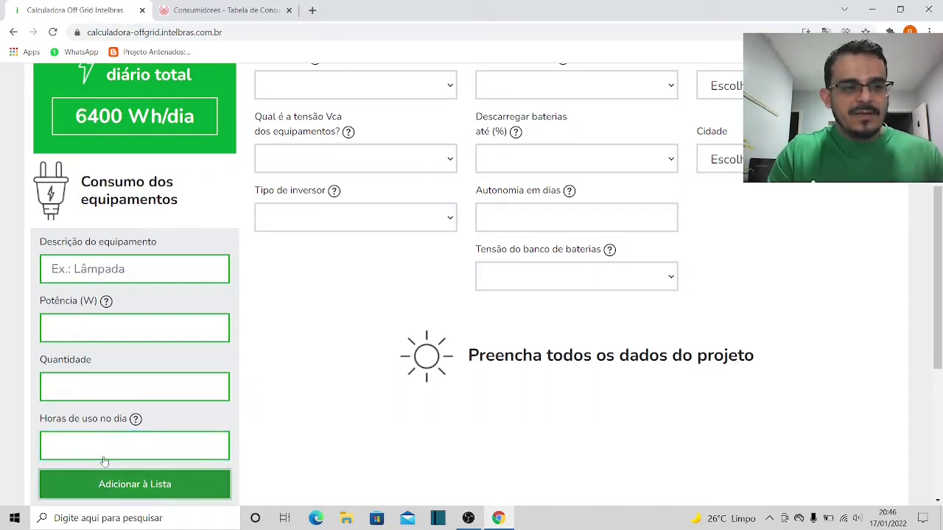
# Add a "tv" to the equipment list with 90 W power, quantity 1 and 8 hours of daily use
pyautogui.click(75, 270)
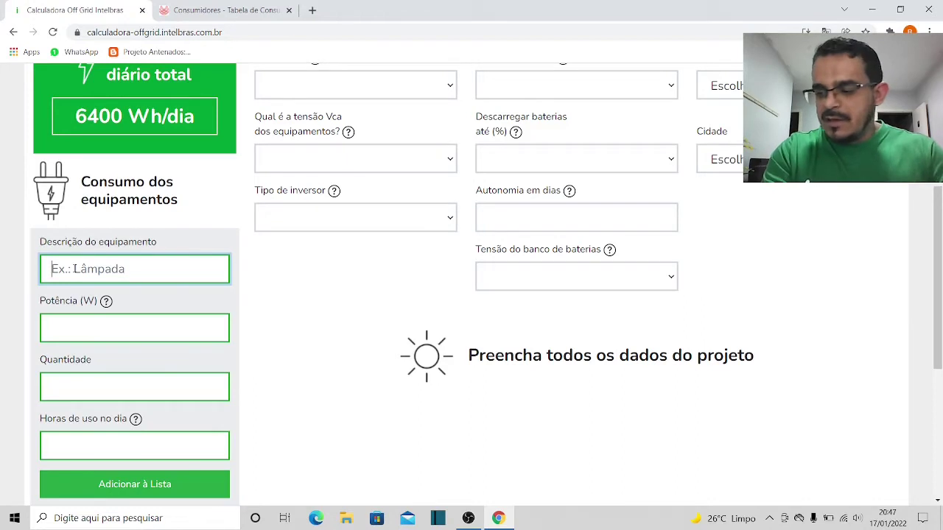
pyautogui.write('ts')
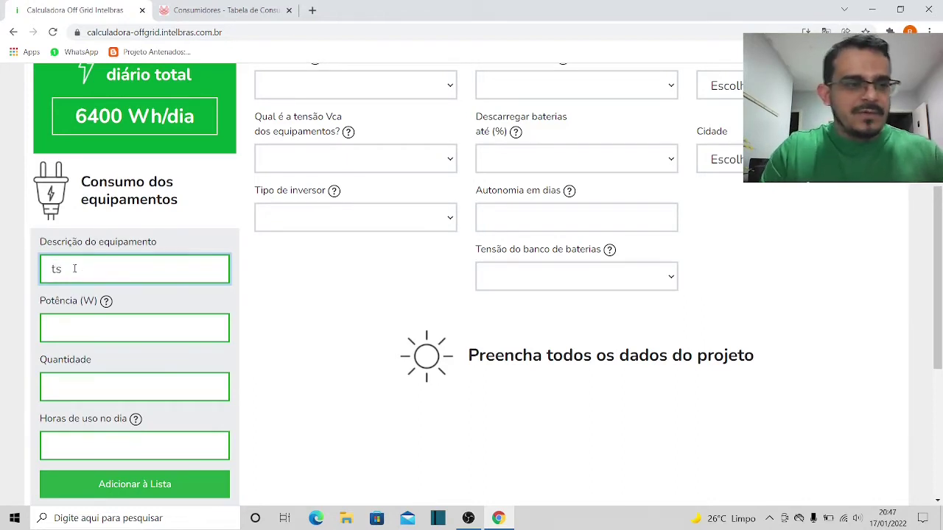
pyautogui.press('BackSpace')
pyautogui.write('v')
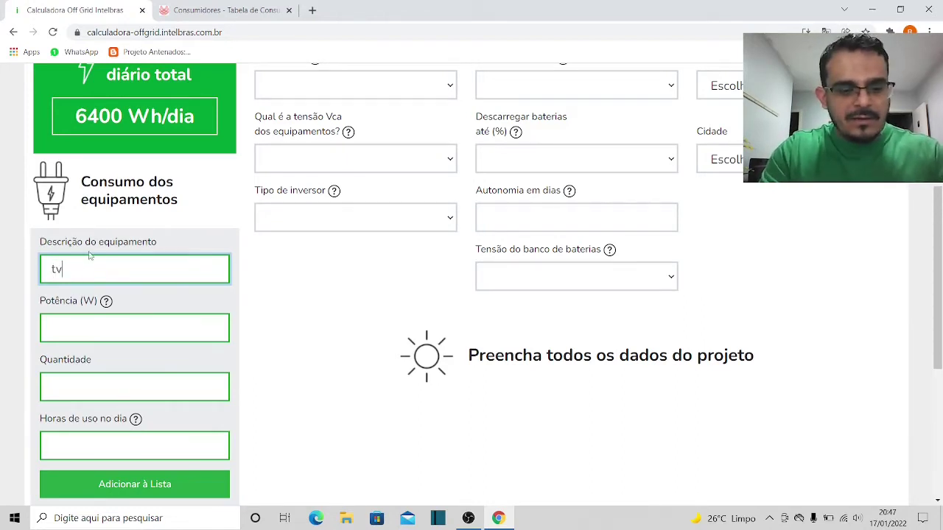
pyautogui.click(72, 331)
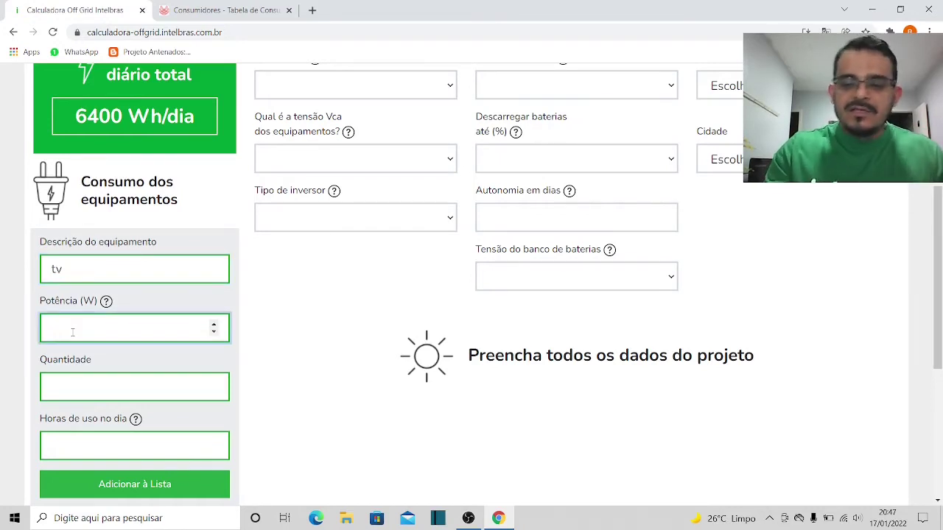
pyautogui.write('90')
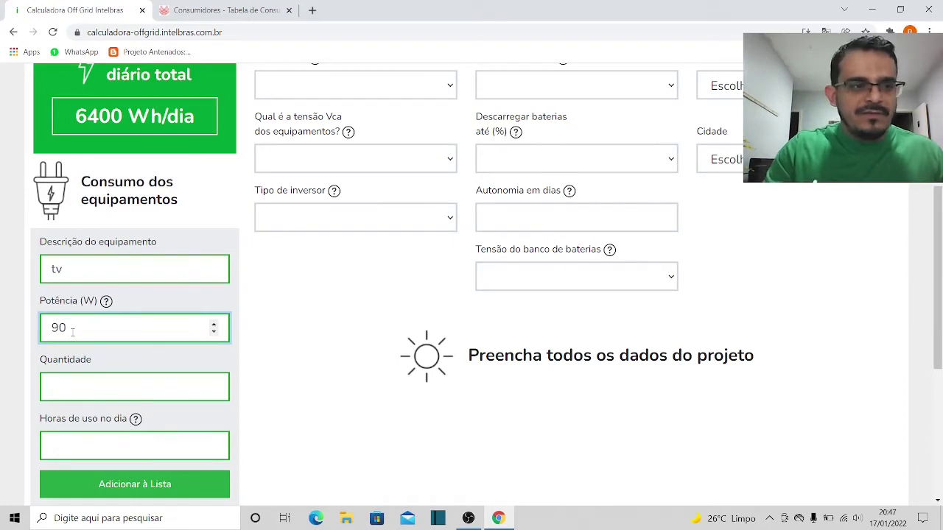
pyautogui.click(69, 393)
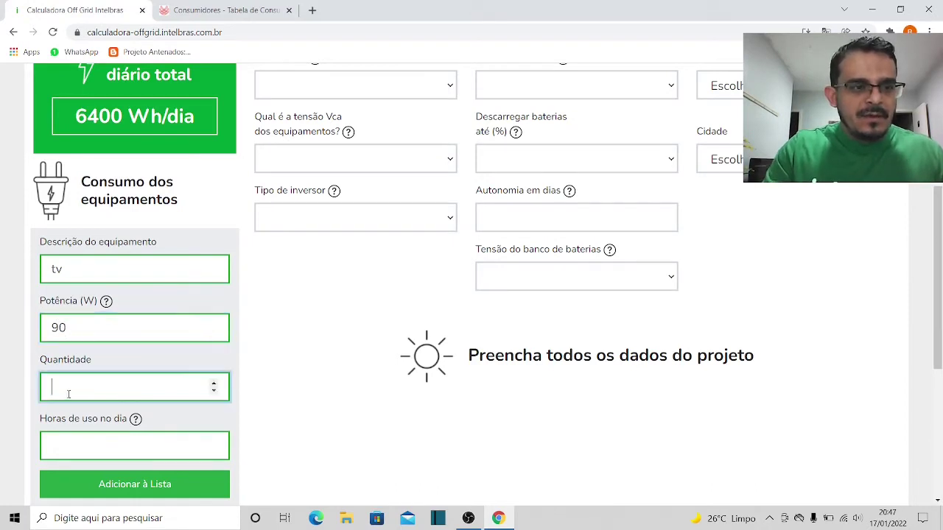
pyautogui.write('1')
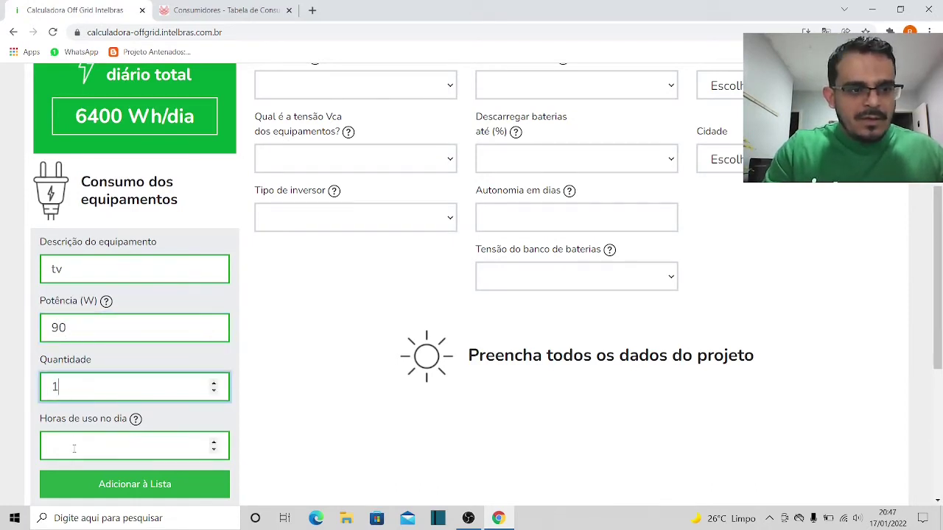
pyautogui.click(75, 446)
pyautogui.write('8')
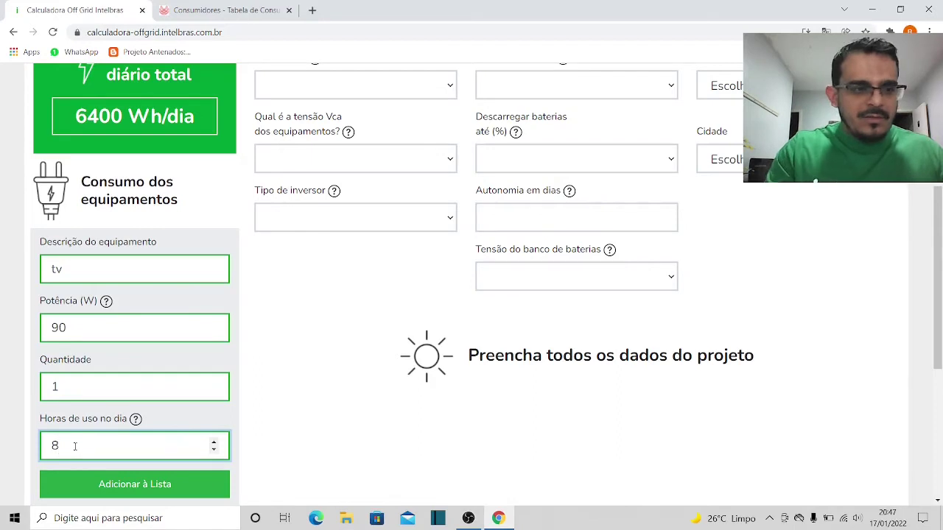
pyautogui.click(117, 485)
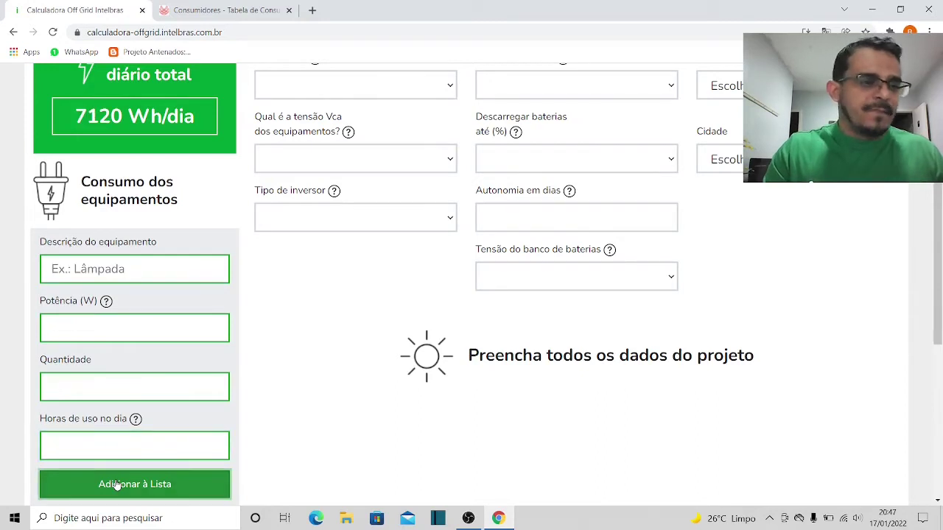
# Enter another equipment described as "bomba" with a power of 400 W
pyautogui.click(80, 275)
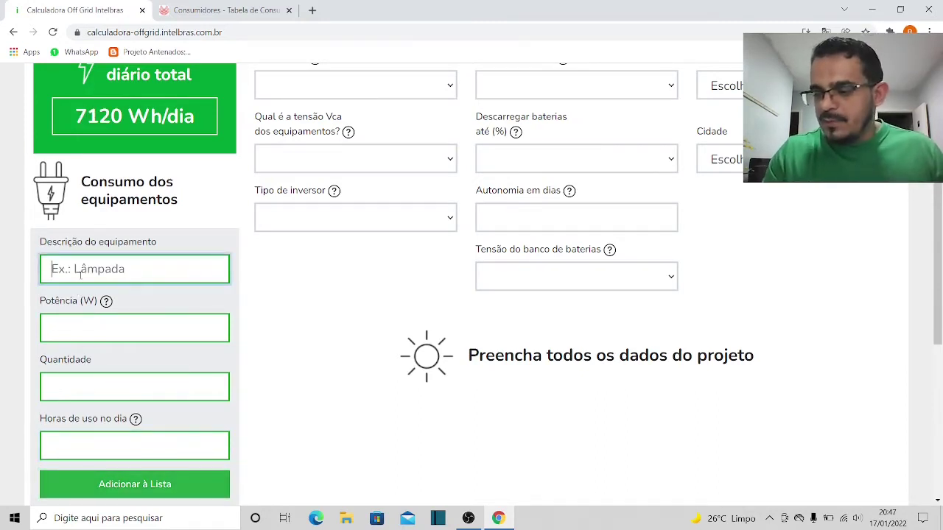
pyautogui.write('bob')
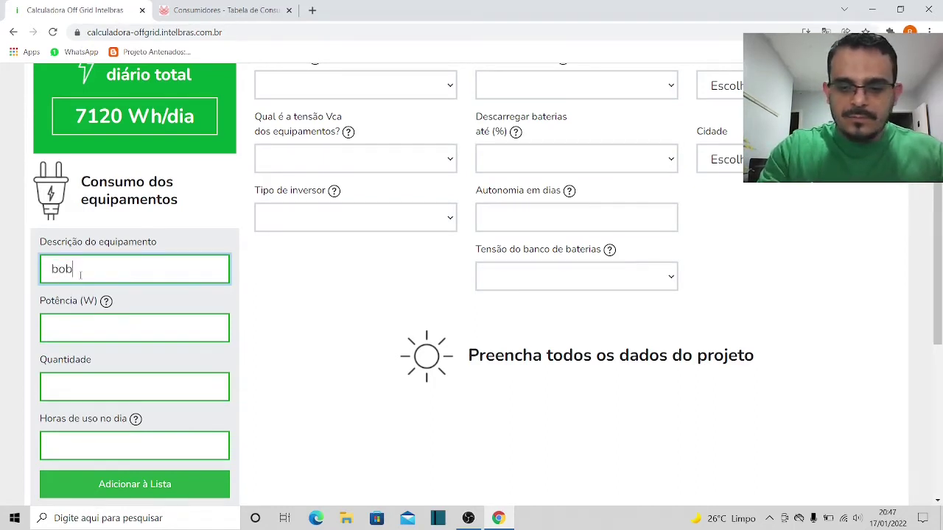
pyautogui.press('BackSpace')
pyautogui.write('mba')
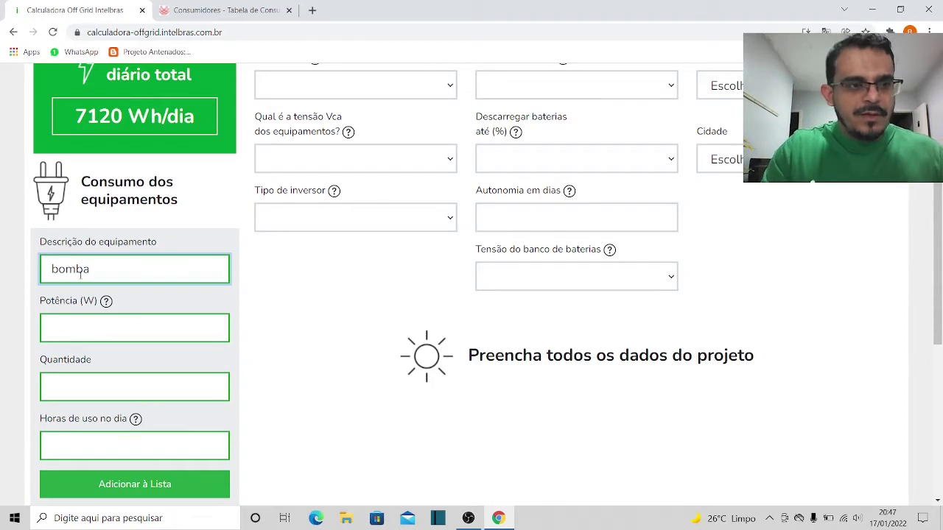
pyautogui.click(75, 329)
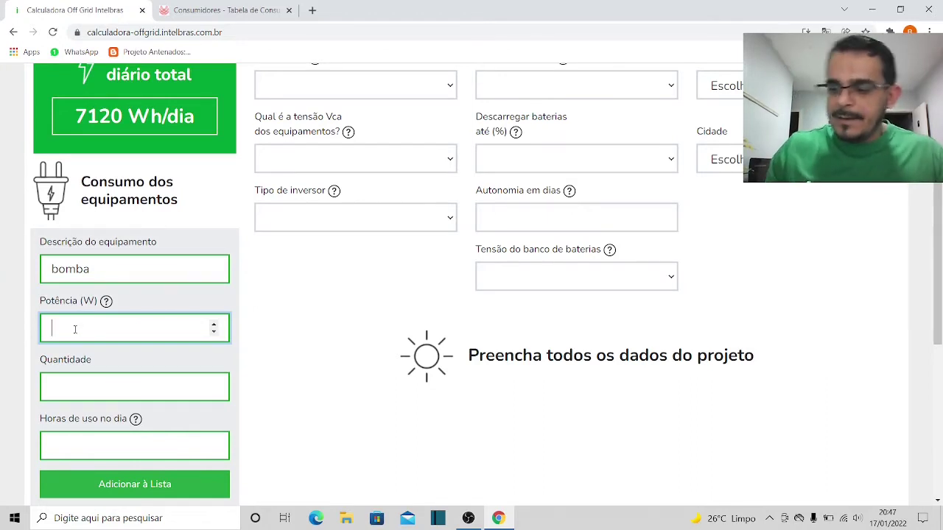
pyautogui.write('400')
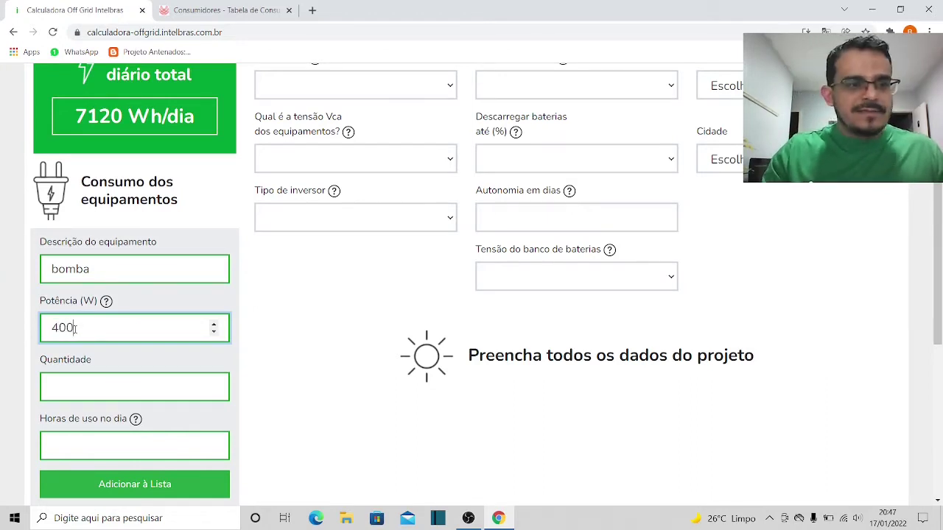
# Set the bomba's quantity to 1 and its daily use to 3 hours, and add it to the equipment list
pyautogui.click(88, 375)
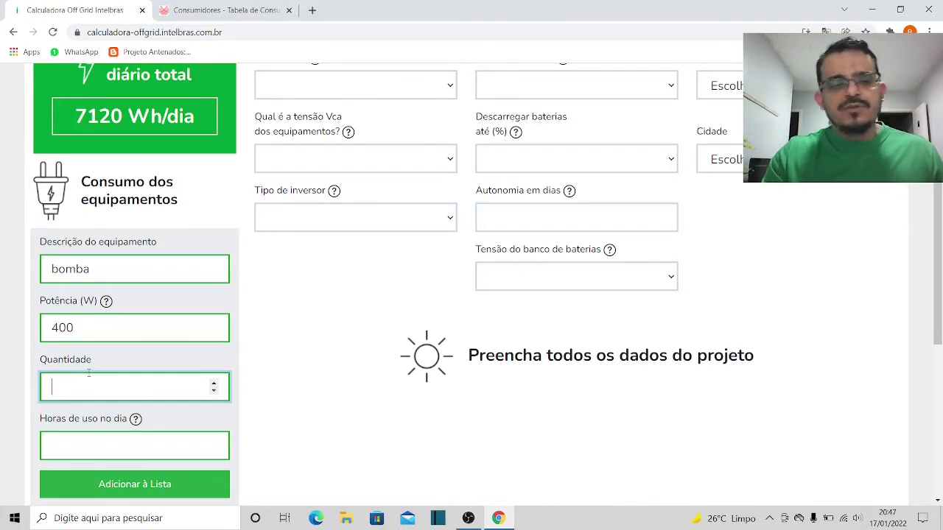
pyautogui.write('3')
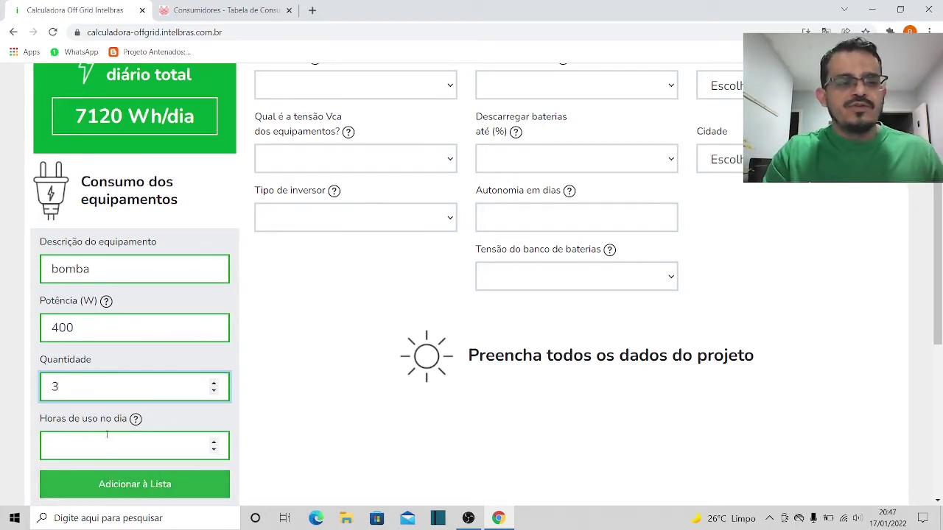
pyautogui.press('BackSpace')
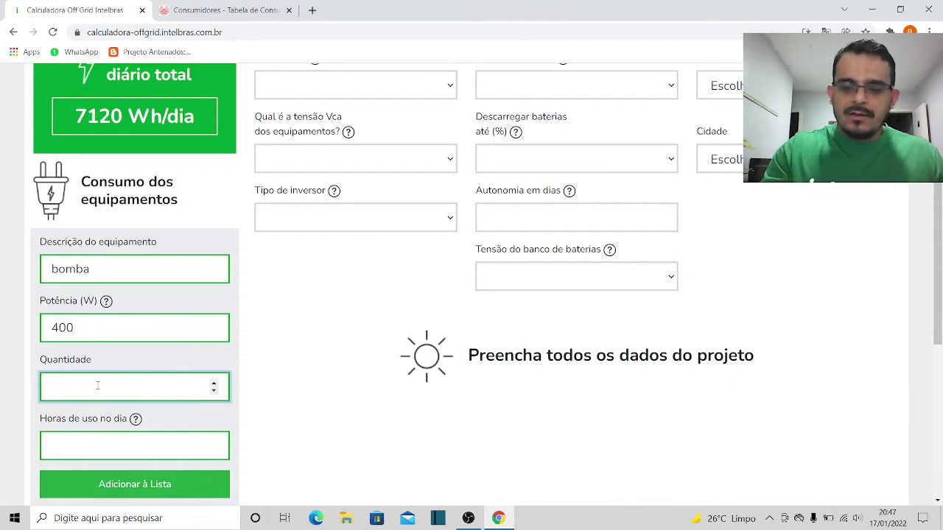
pyautogui.write('2')
pyautogui.press('BackSpace')
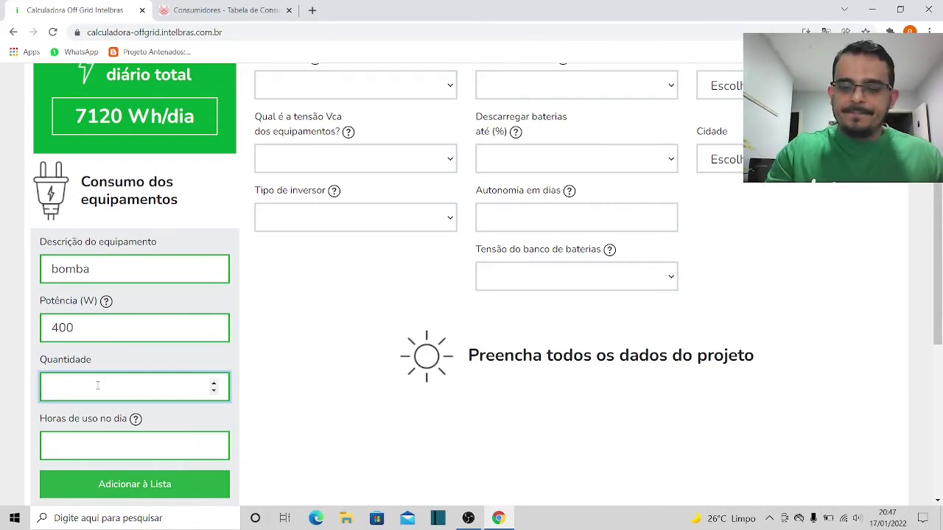
pyautogui.write('1')
pyautogui.click(85, 444)
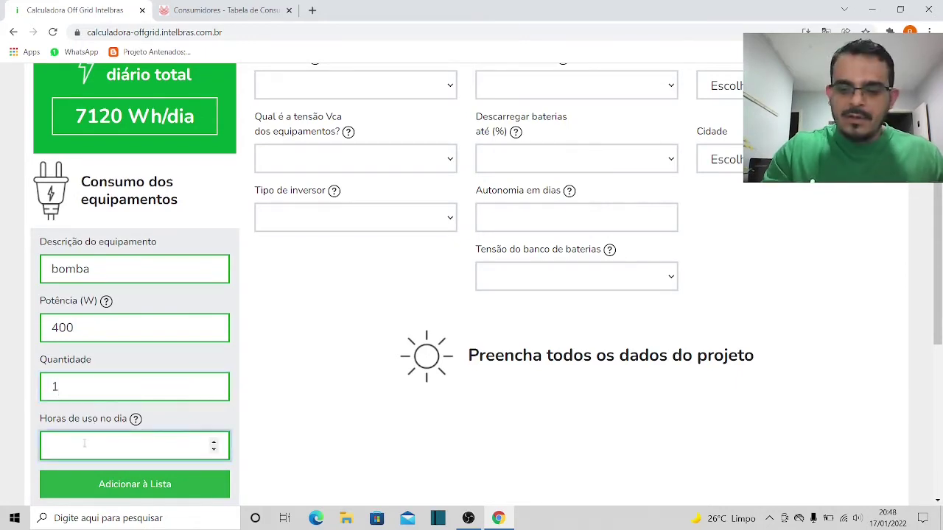
pyautogui.write('3')
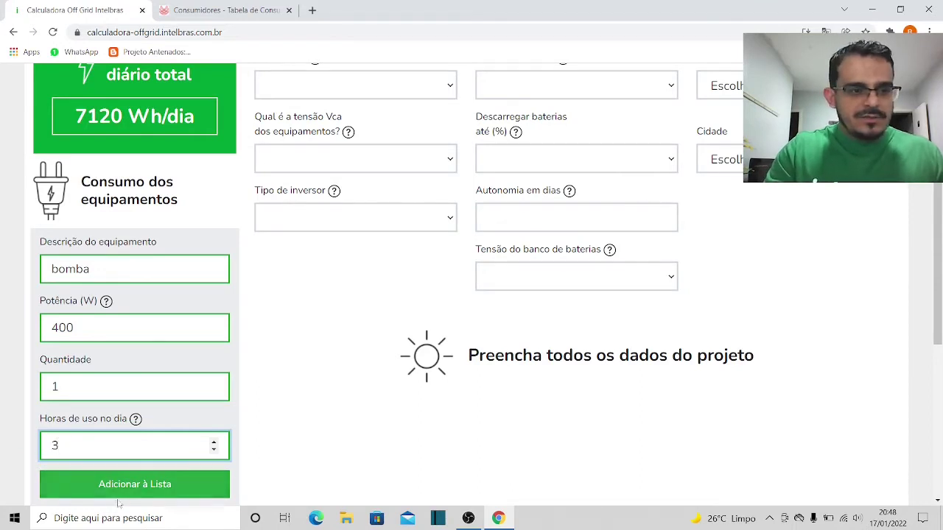
pyautogui.click(129, 493)
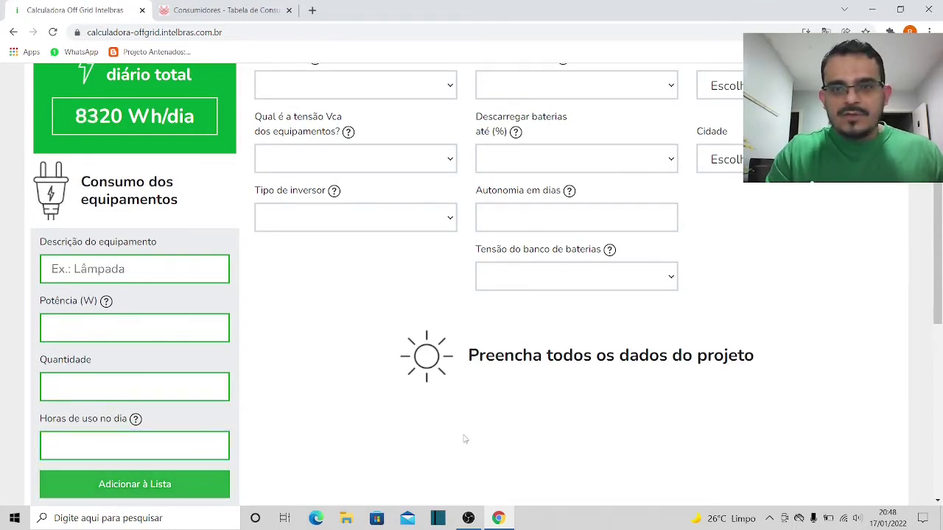
# Check the completed equipment list and answer Sim to whether there is equipment with an induction motor
pyautogui.moveTo(940, 285); pyautogui.dragTo(940, 475)
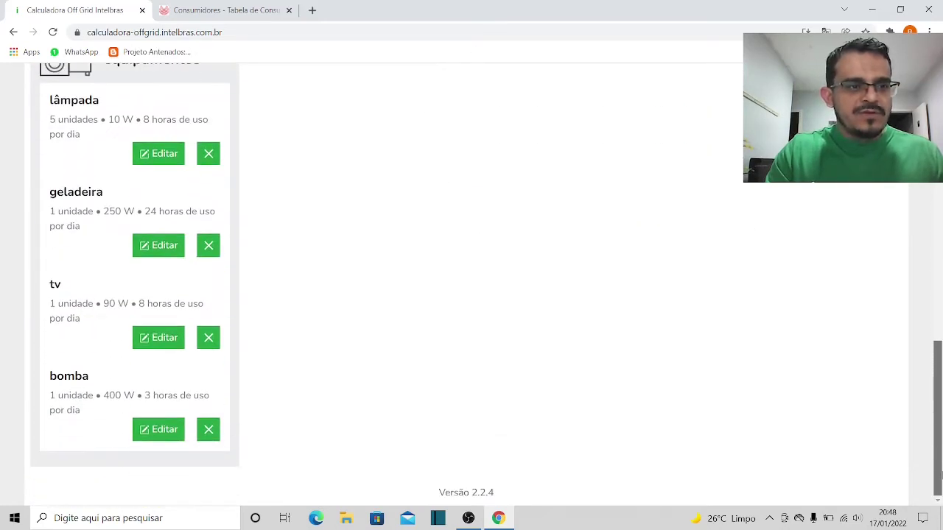
pyautogui.scroll(5, 834, 497)
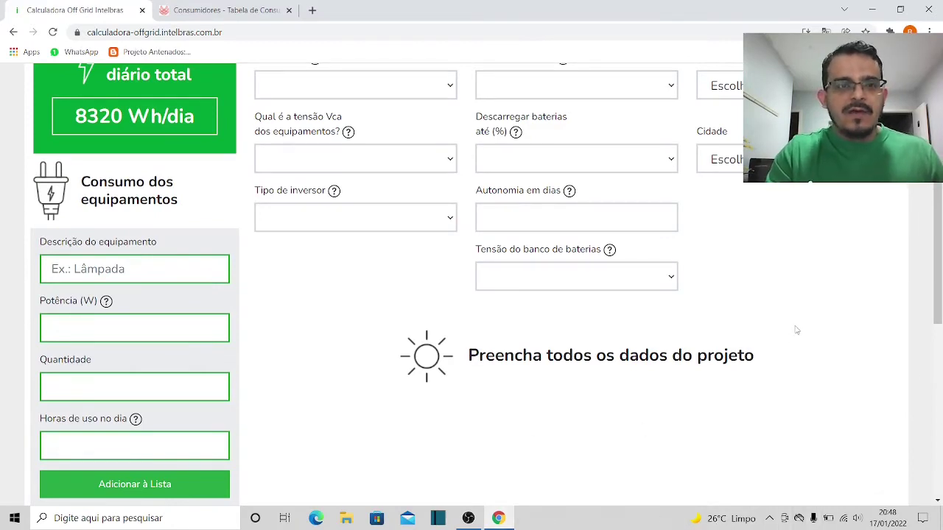
pyautogui.scroll(1, 602, 331)
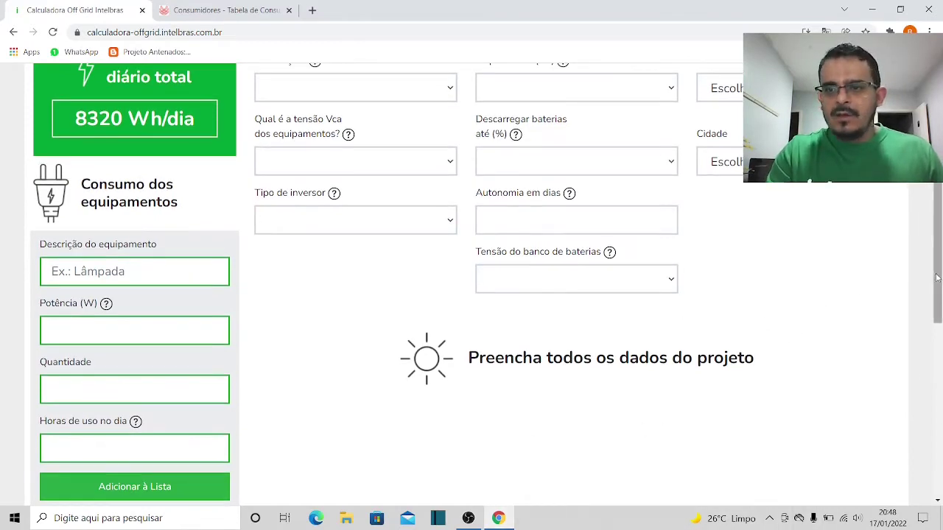
pyautogui.moveTo(937, 278); pyautogui.dragTo(937, 253)
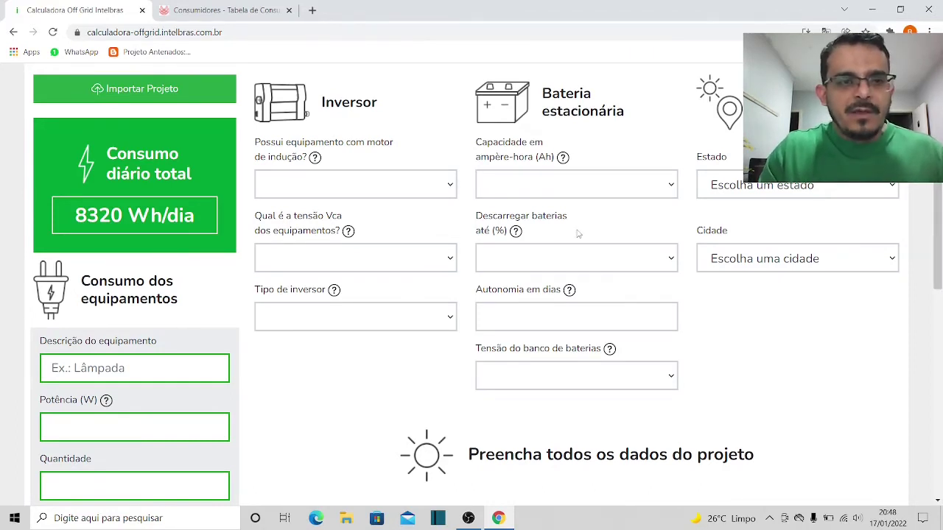
pyautogui.click(364, 189)
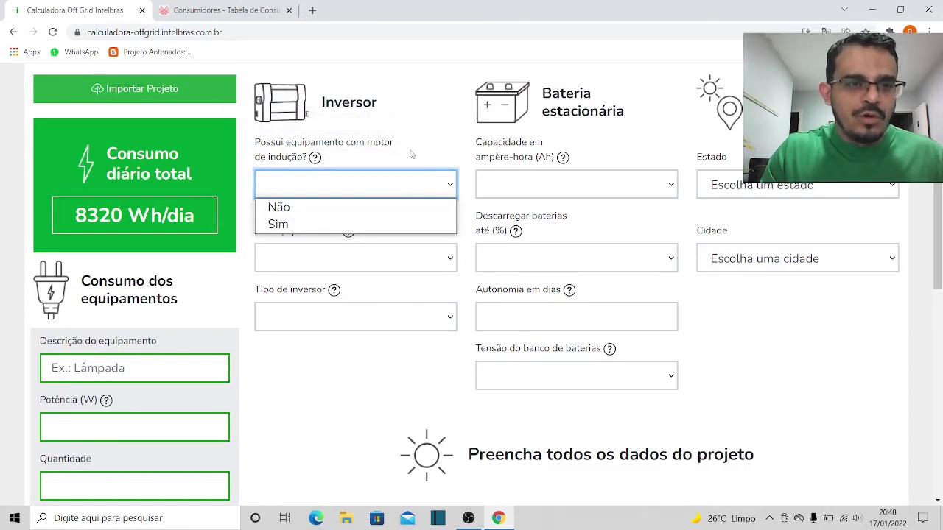
pyautogui.moveTo(316, 163)
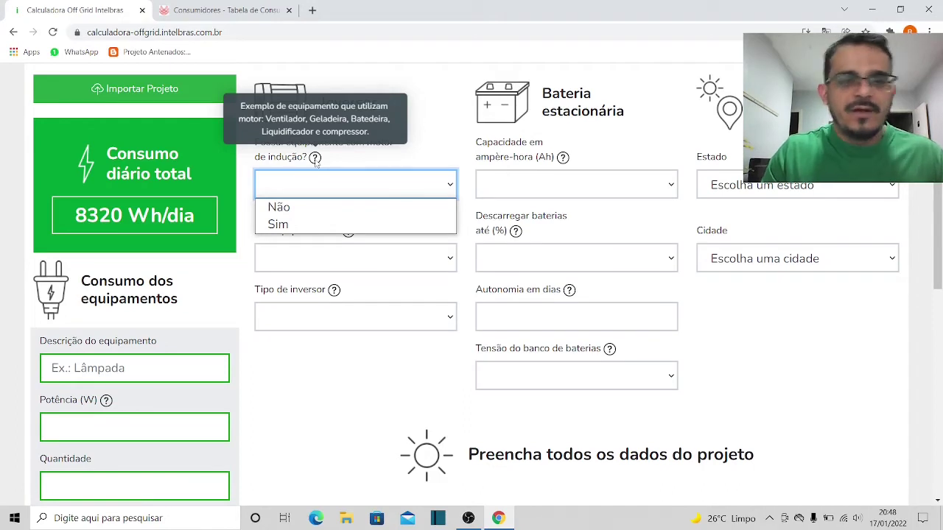
pyautogui.click(320, 228)
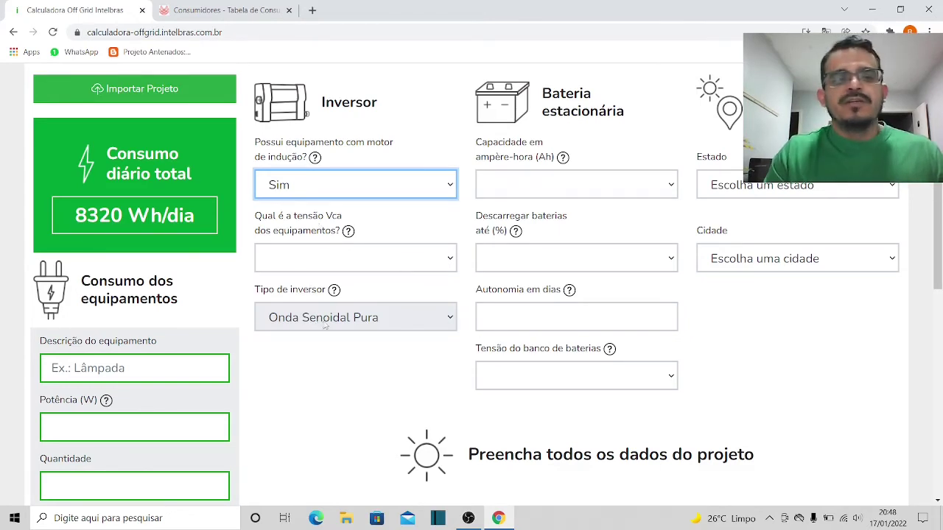
# Switch the induction motor answer to Não to check the selectable inverter types, and set it back to Sim
pyautogui.click(371, 319)
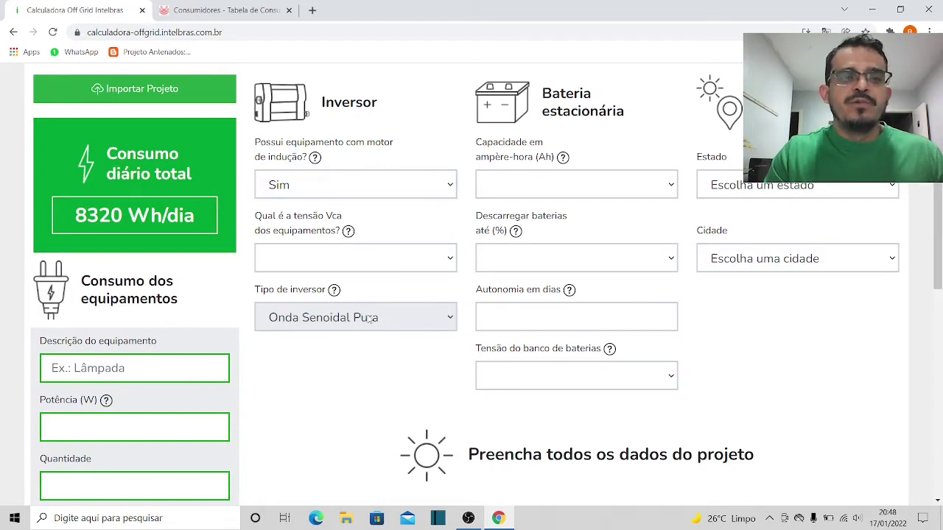
pyautogui.click(316, 193)
pyautogui.click(315, 205)
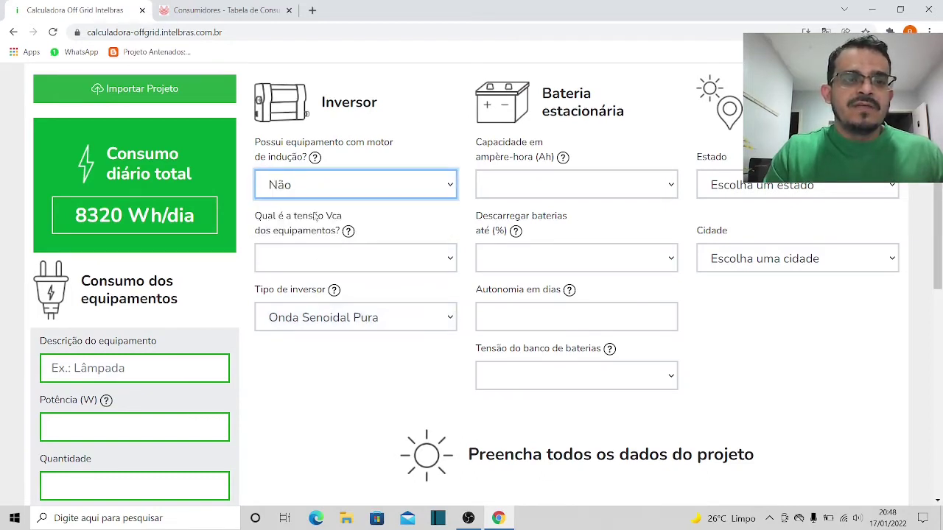
pyautogui.click(339, 327)
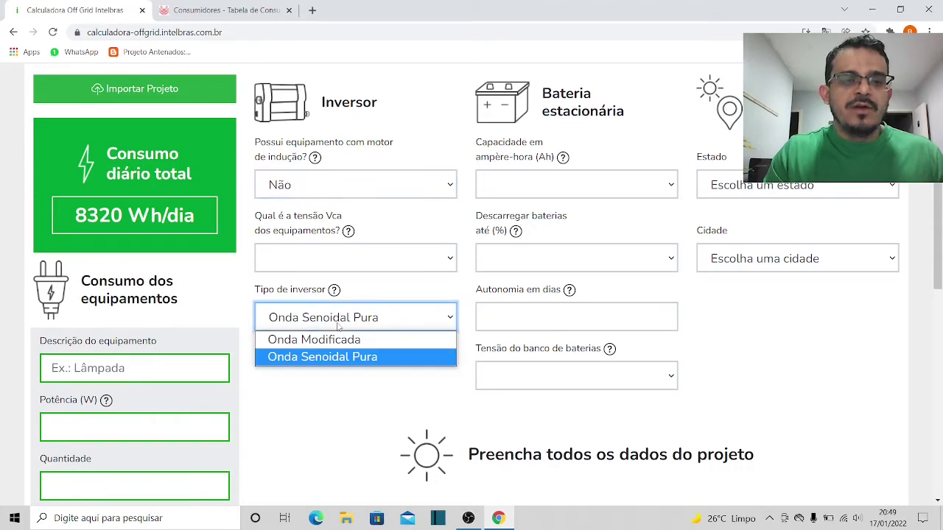
pyautogui.click(338, 326)
pyautogui.click(323, 194)
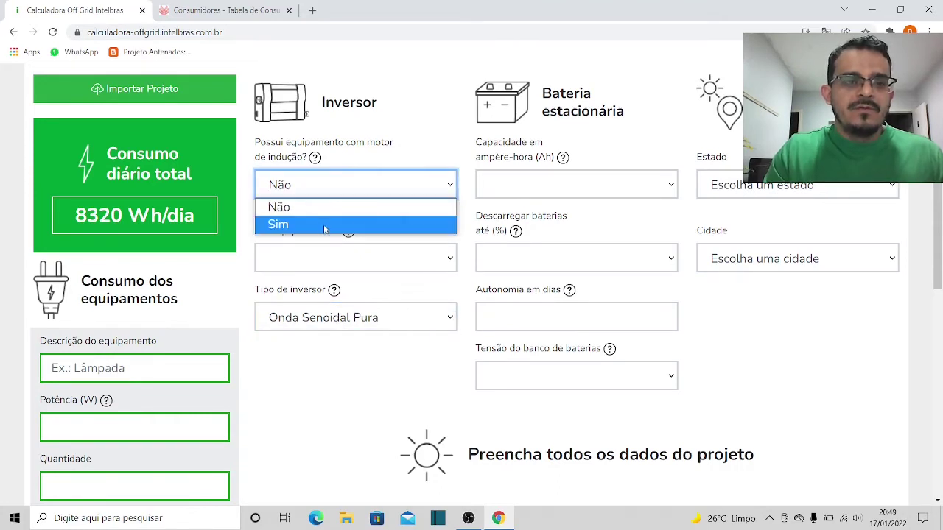
pyautogui.click(324, 225)
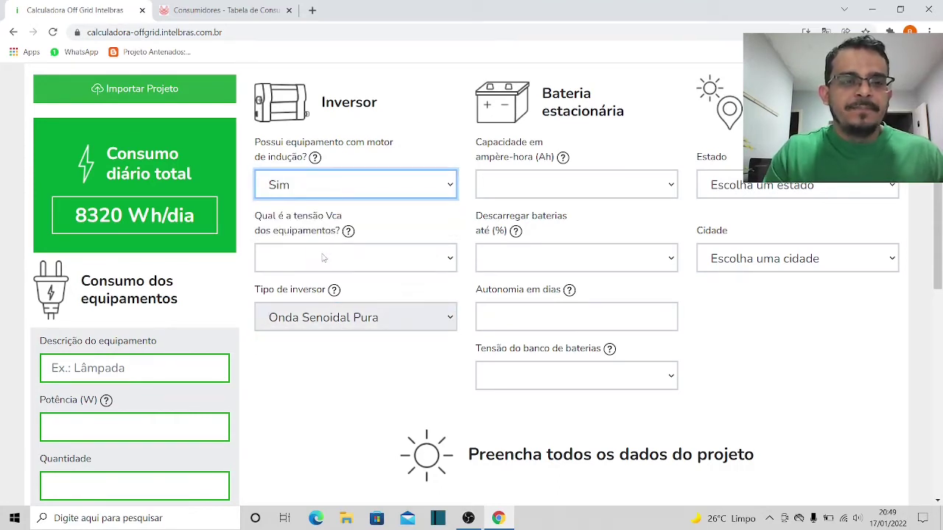
# Set the equipment's AC voltage for the inverter to 220 Vca
pyautogui.click(322, 257)
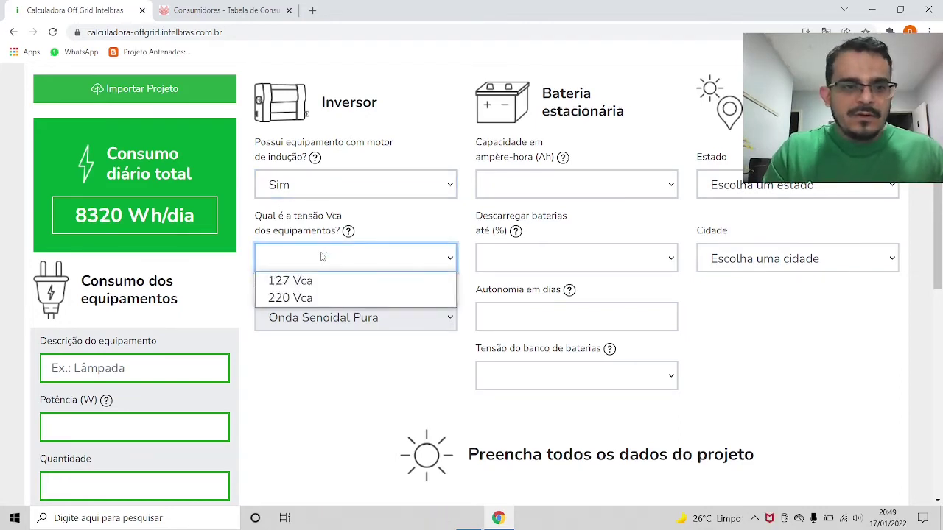
pyautogui.click(335, 298)
pyautogui.moveTo(336, 298)
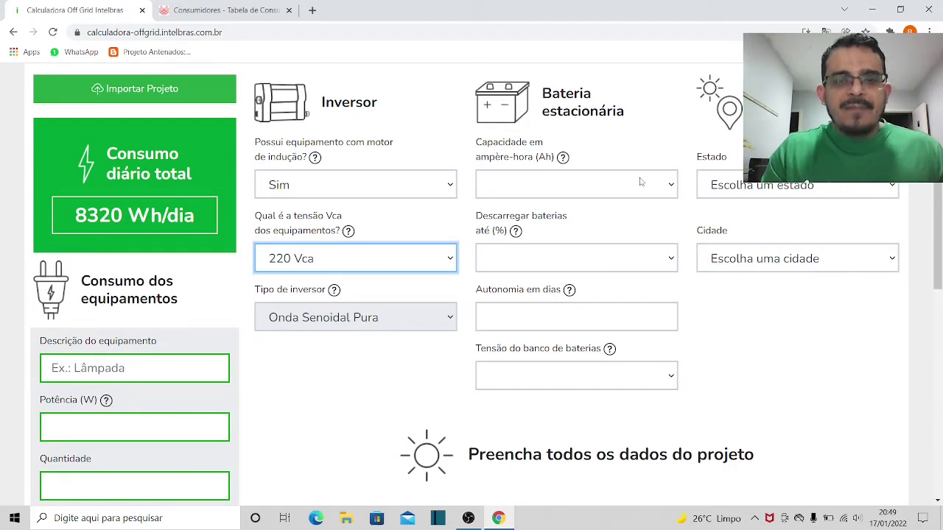
# Set the stationary battery capacity to 220 Ah
pyautogui.click(542, 187)
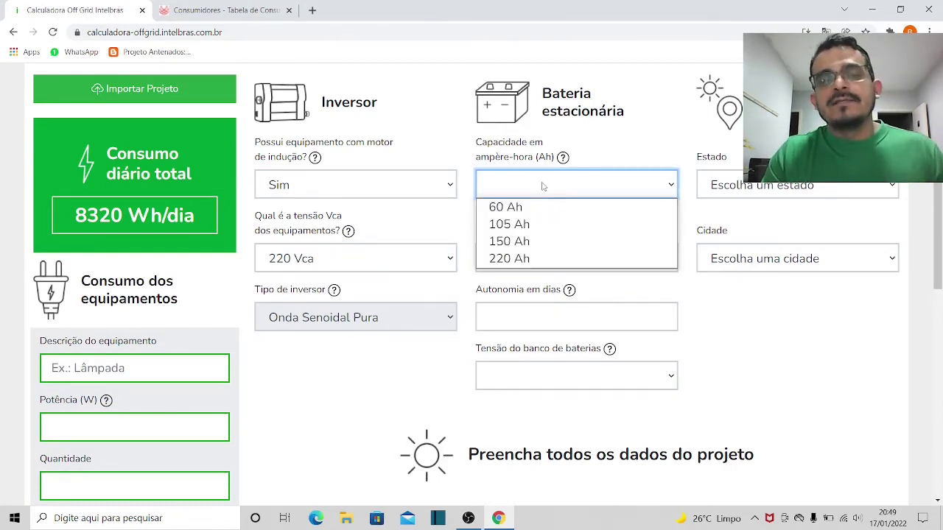
pyautogui.click(542, 187)
pyautogui.click(542, 186)
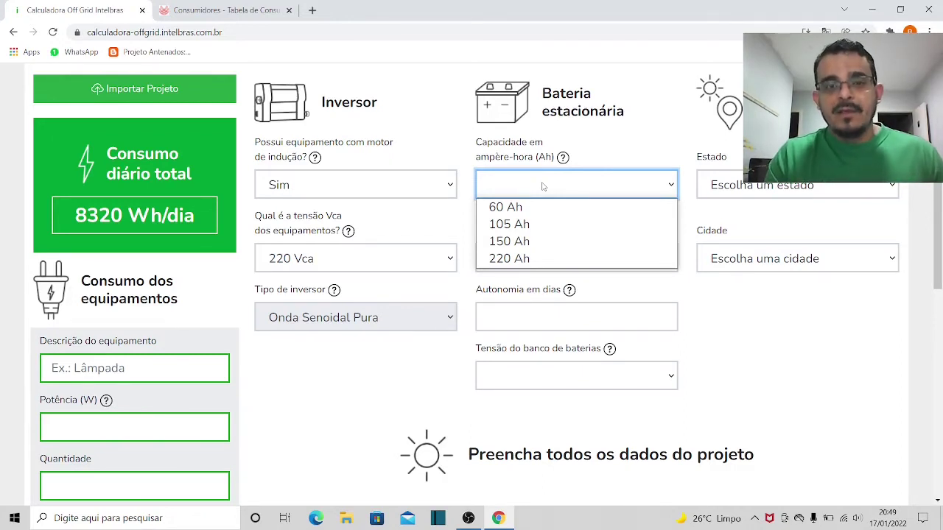
pyautogui.click(543, 186)
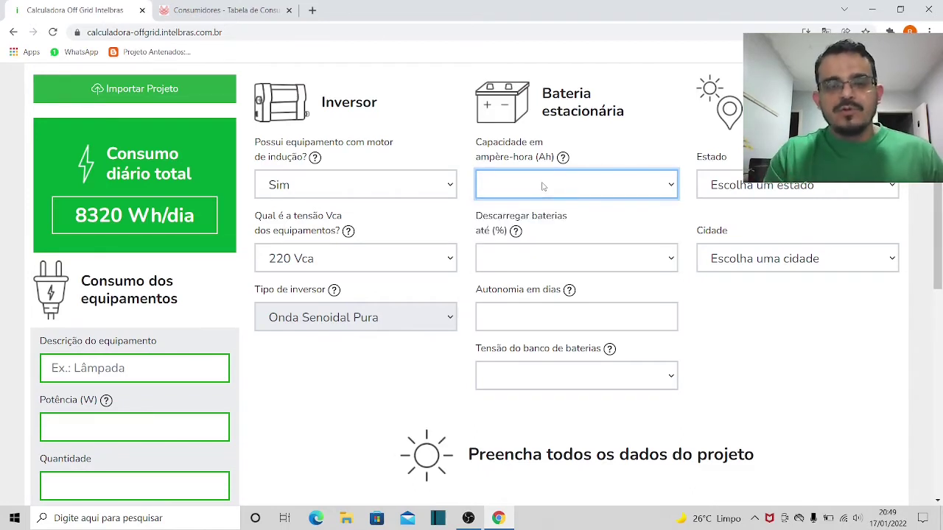
pyautogui.click(542, 186)
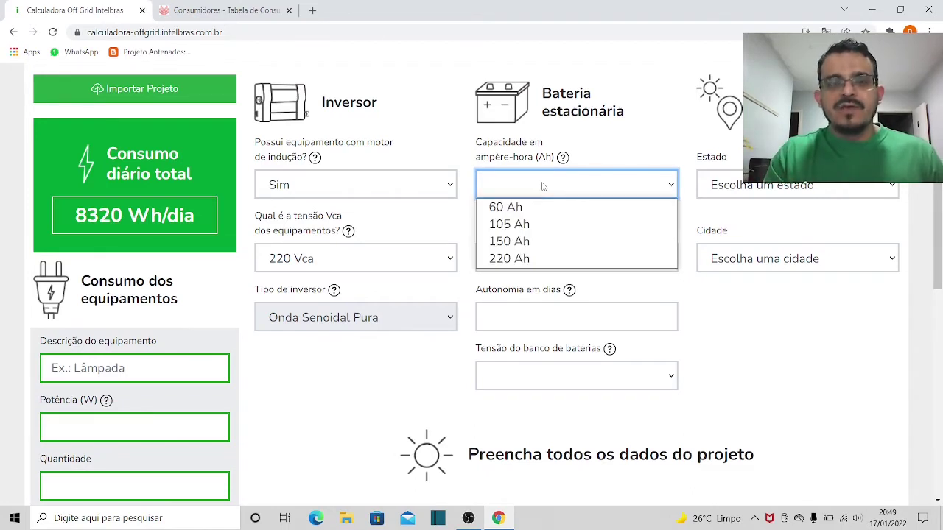
pyautogui.click(557, 260)
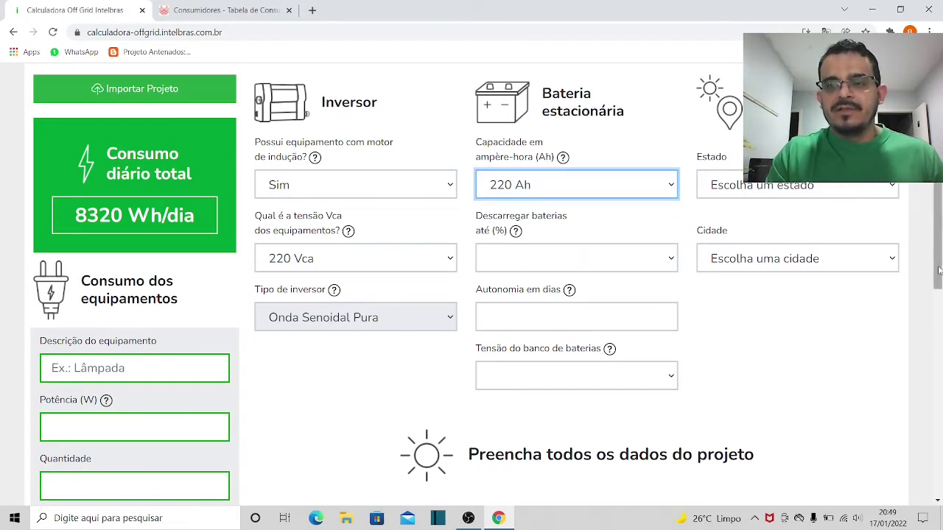
# Set the battery discharge limit to 40% to check its number of cycles, and change it to 60%
pyautogui.scroll(-1, 940, 272)
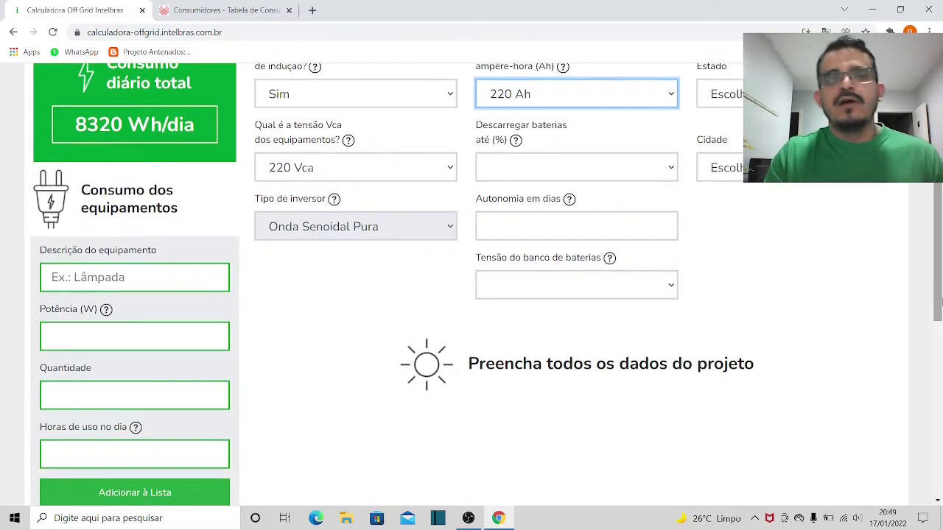
pyautogui.click(617, 170)
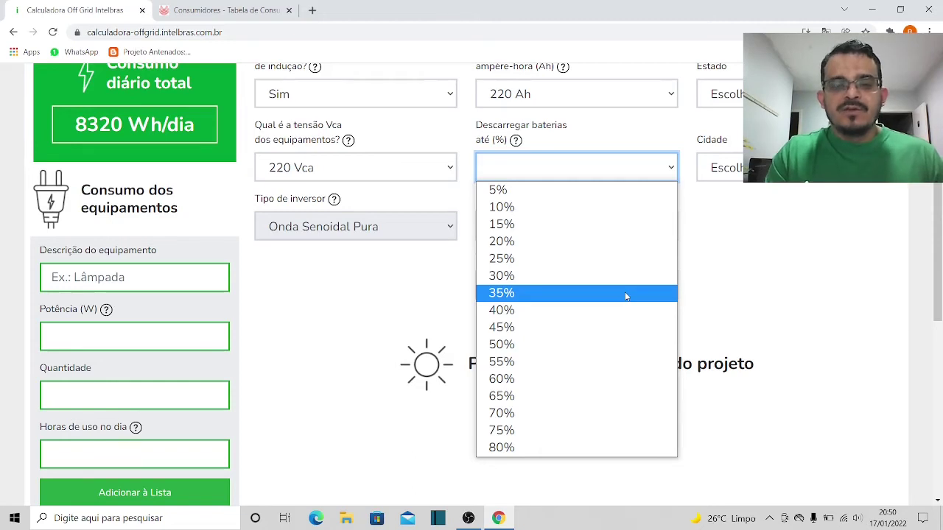
pyautogui.click(591, 312)
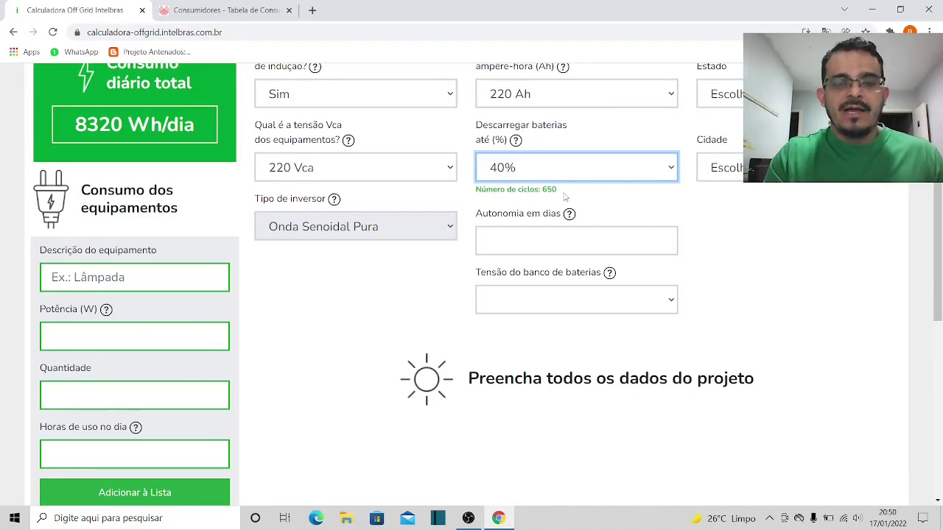
pyautogui.click(652, 168)
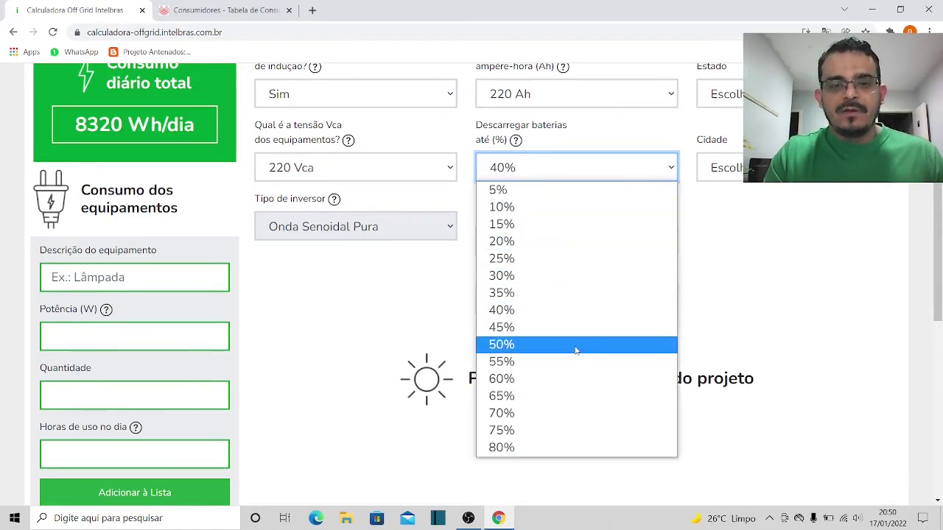
pyautogui.click(564, 380)
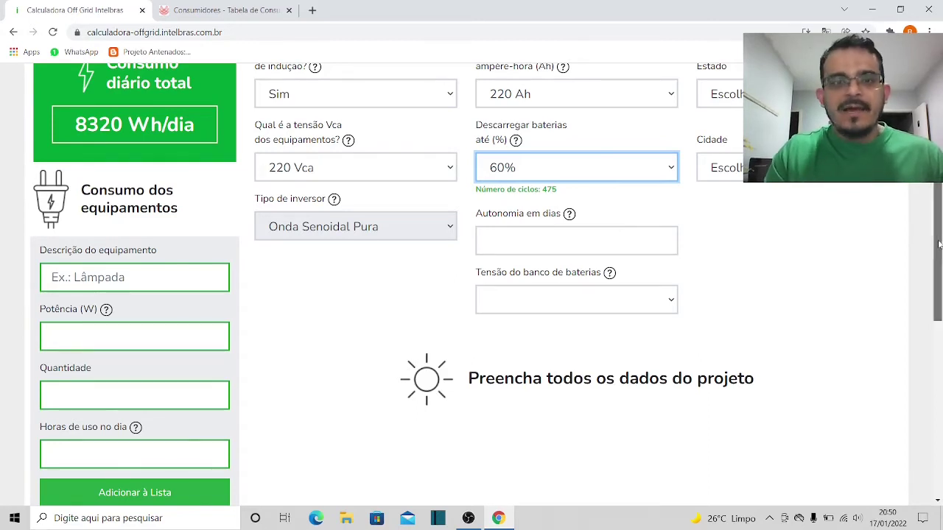
# Set the battery autonomy to 1 day and the battery bank voltage to 24V
pyautogui.scroll(-1, 939, 265)
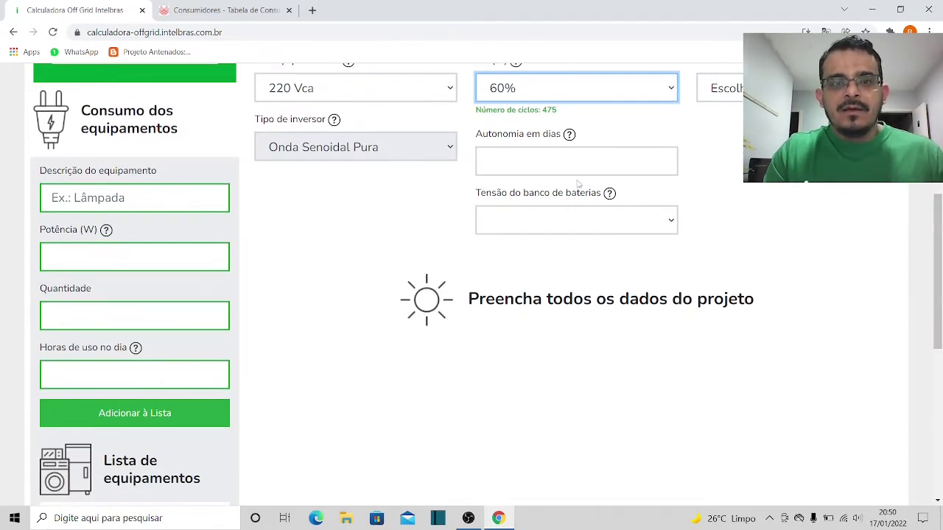
pyautogui.click(556, 163)
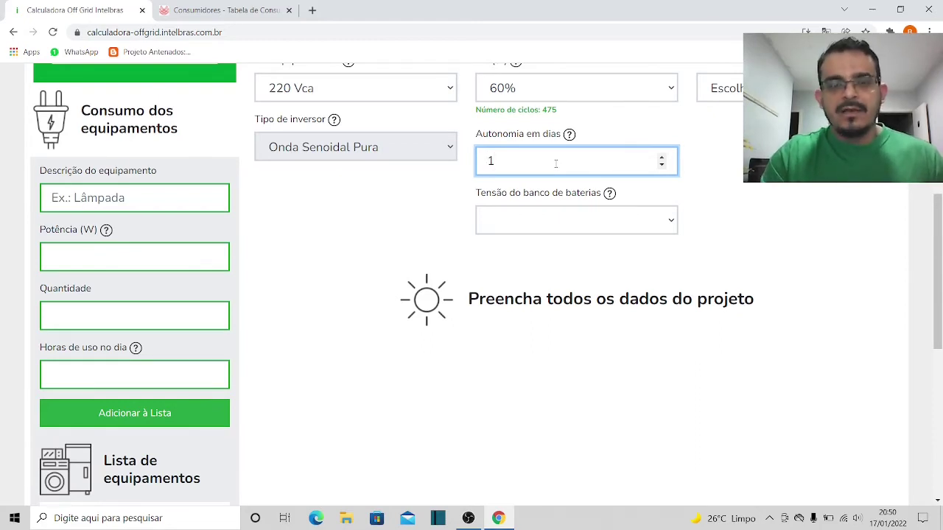
pyautogui.click(511, 219)
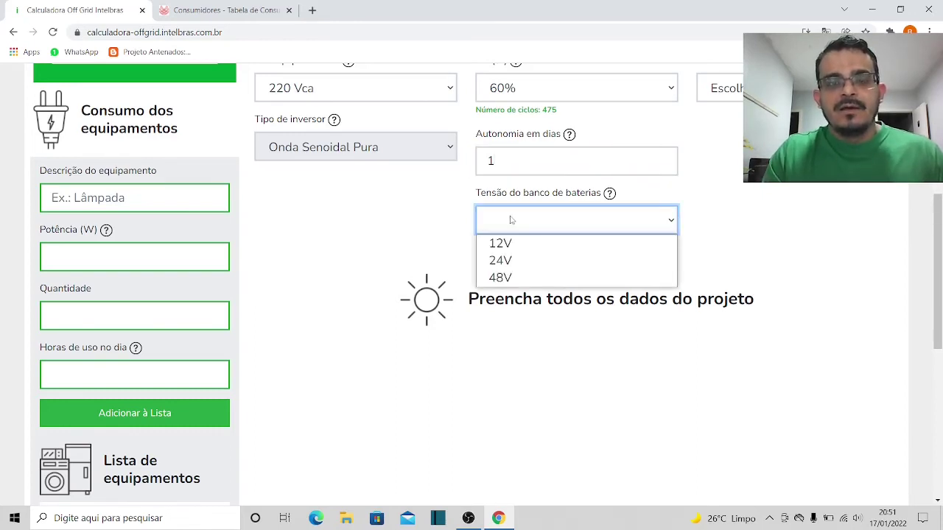
pyautogui.click(571, 262)
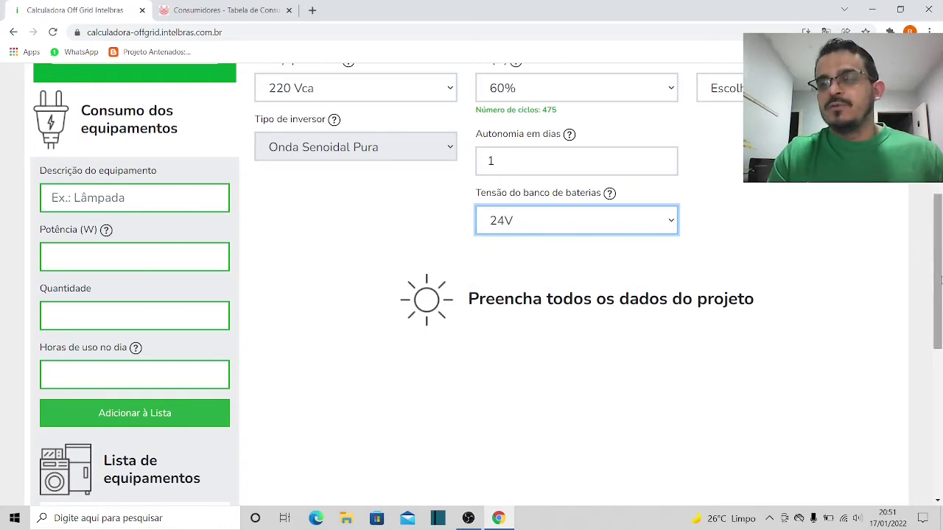
# Set the project location to Valparaíso de Goiás in the state of Goiás, and review the project's materials list
pyautogui.moveTo(938, 269); pyautogui.dragTo(939, 207)
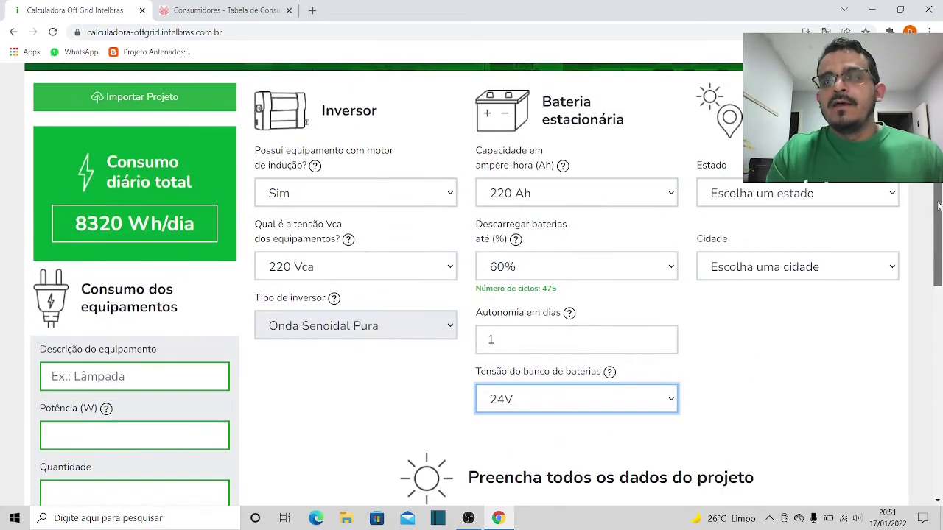
pyautogui.click(798, 195)
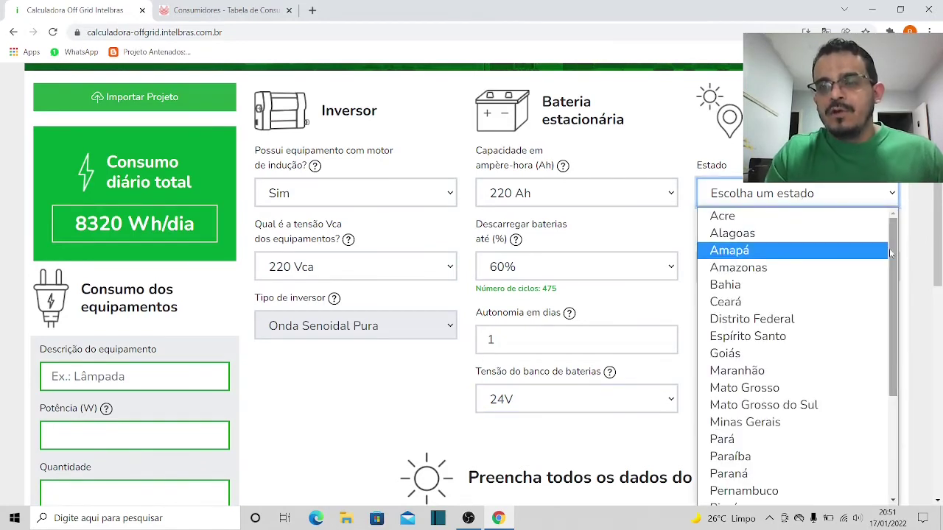
pyautogui.click(796, 350)
pyautogui.click(754, 270)
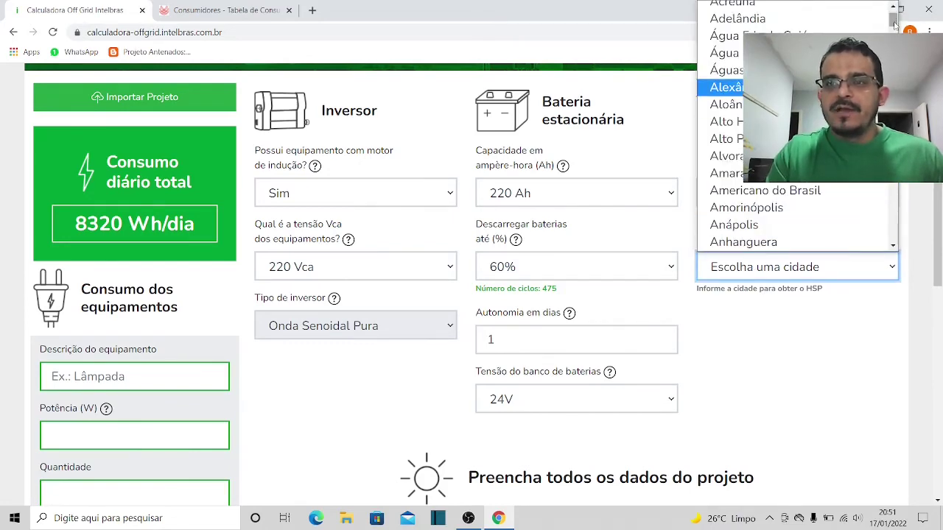
pyautogui.moveTo(895, 24); pyautogui.dragTo(912, 246)
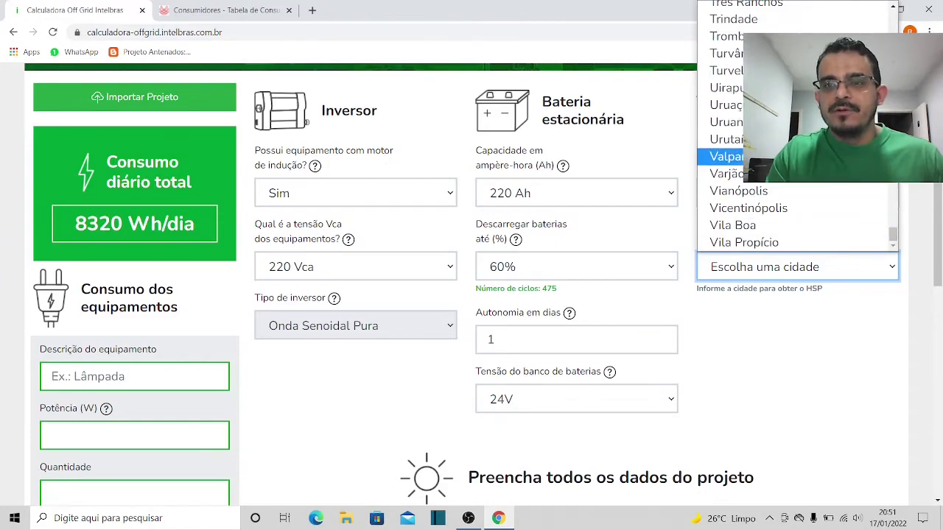
pyautogui.click(810, 156)
pyautogui.scroll(-1, 940, 274)
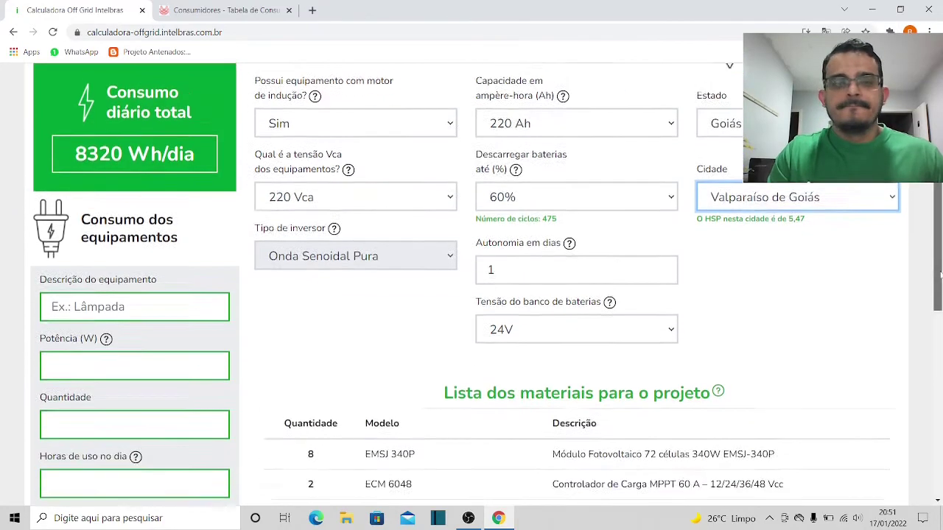
pyautogui.scroll(-5, 940, 274)
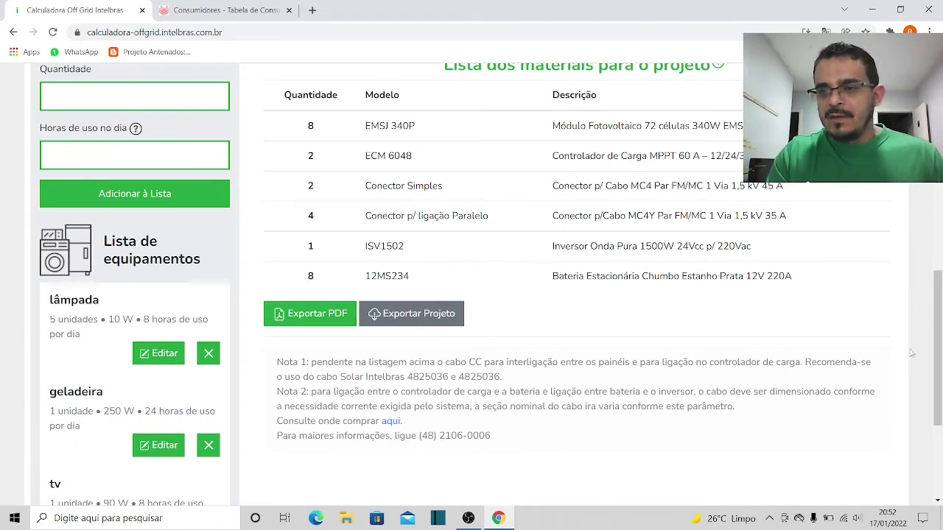
# Try a battery autonomy of 3 days, and set it back to 1 day
pyautogui.moveTo(940, 366); pyautogui.dragTo(941, 272)
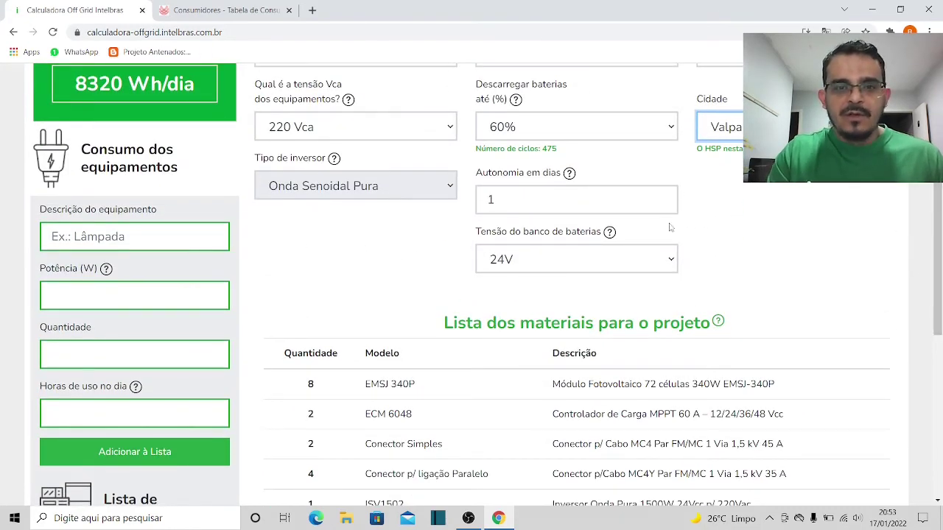
pyautogui.click(528, 197)
pyautogui.press('BackSpace')
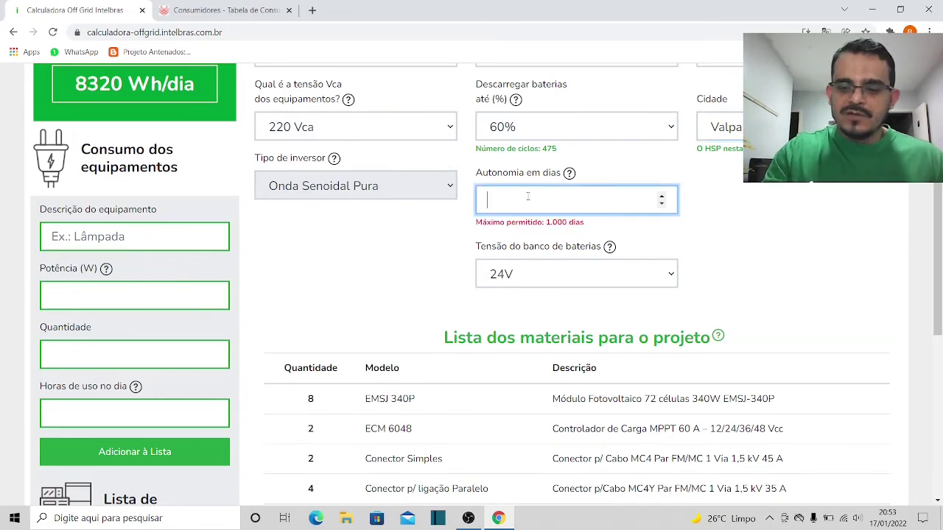
pyautogui.write('3')
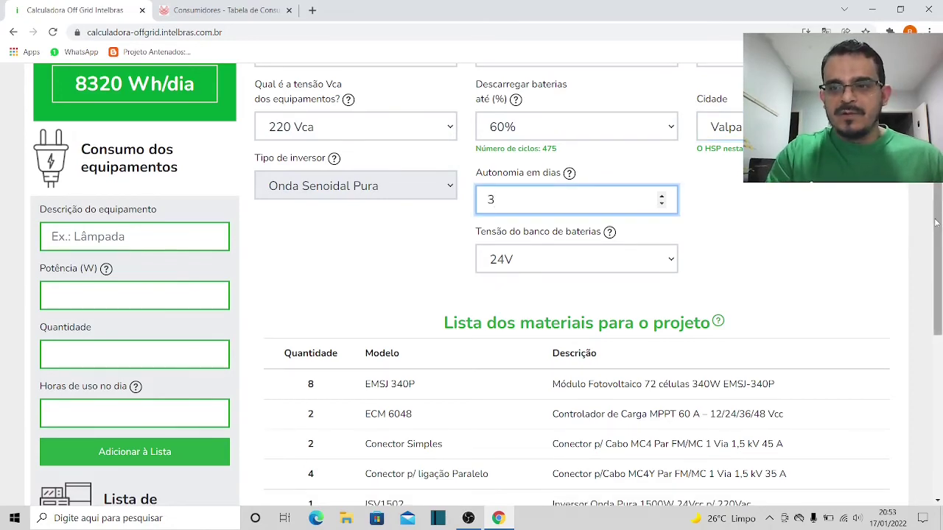
pyautogui.moveTo(940, 221)
pyautogui.mouseDown()
pyautogui.moveTo(940, 284)
pyautogui.moveTo(940, 204)
pyautogui.mouseUp()
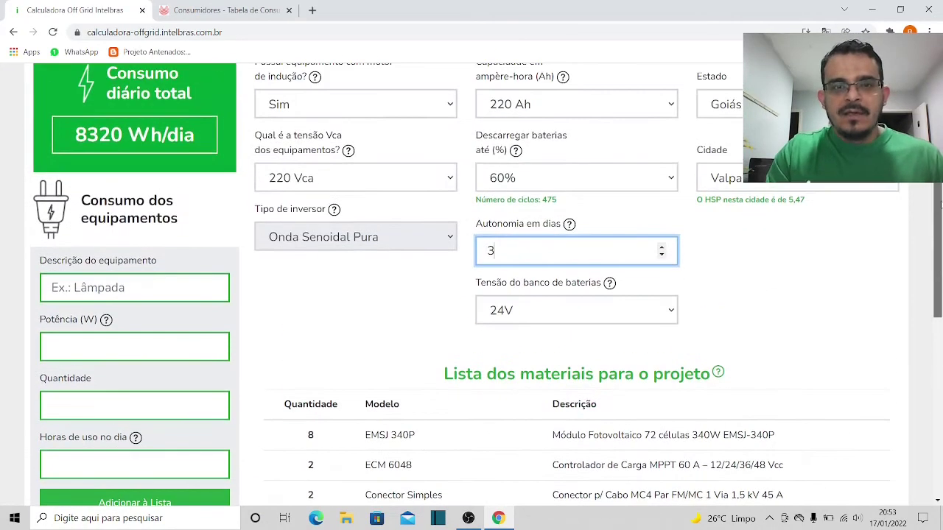
pyautogui.press('BackSpace')
pyautogui.write('1')
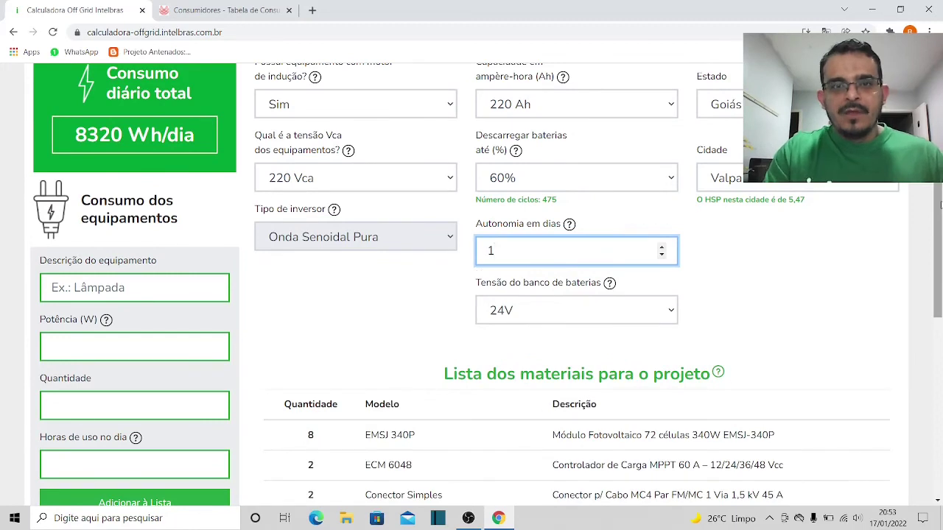
# Try a battery capacity of 150 Ah, and set it back to 220 Ah
pyautogui.click(672, 109)
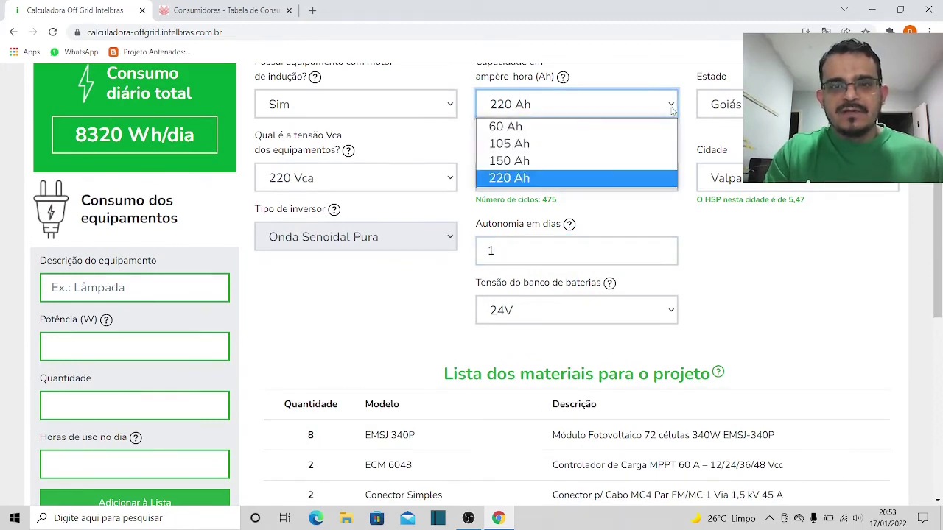
pyautogui.click(625, 162)
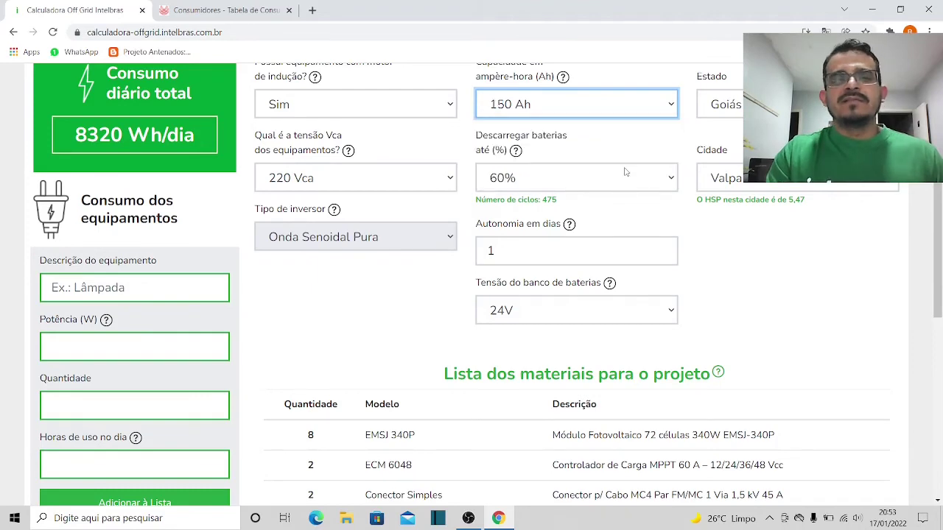
pyautogui.moveTo(940, 254); pyautogui.dragTo(940, 232)
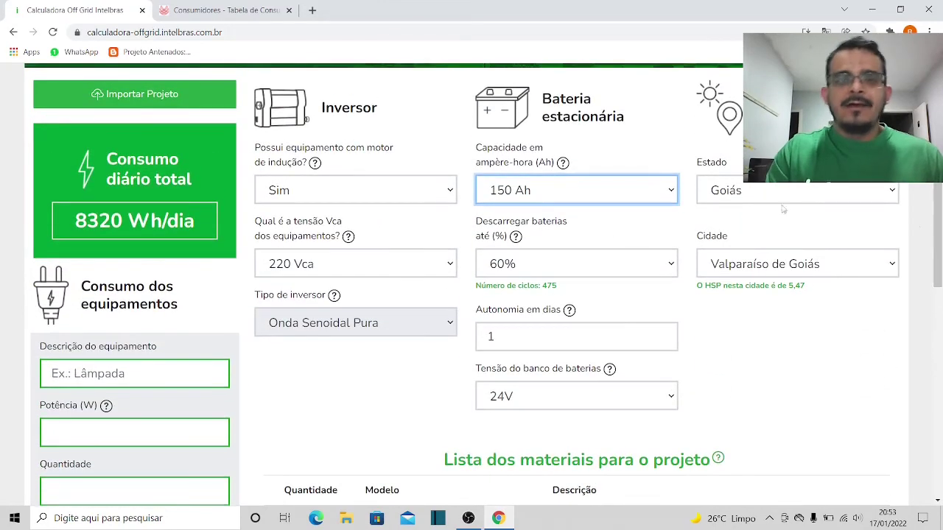
pyautogui.click(670, 191)
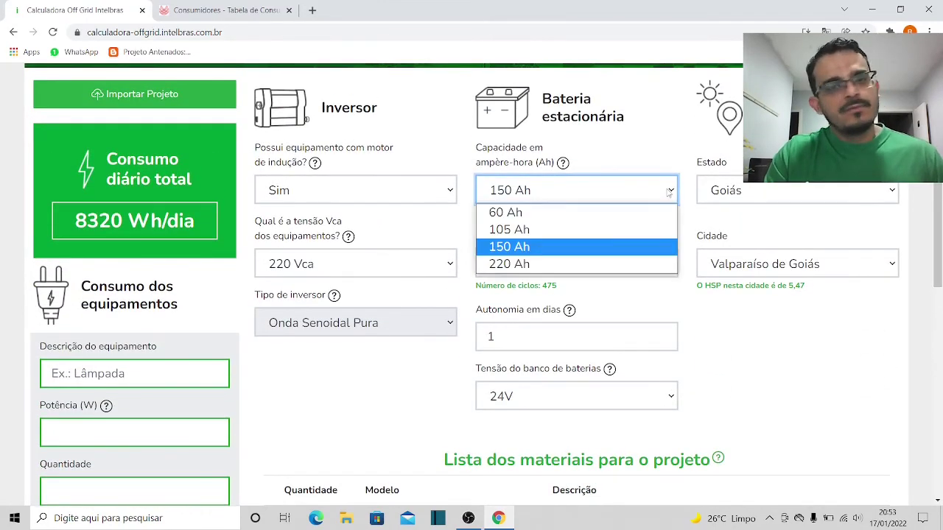
pyautogui.click(621, 266)
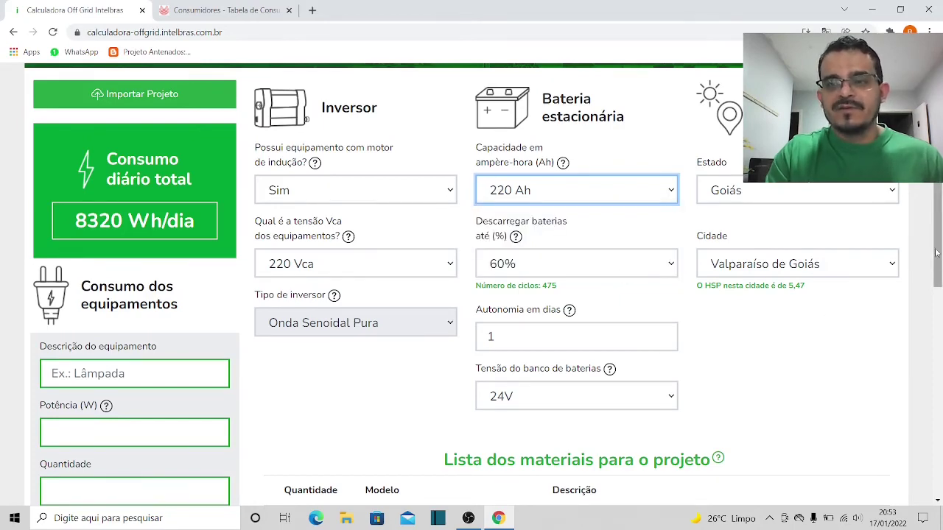
# Set the battery discharge limit to 40% and check the battery quantity in the materials list
pyautogui.scroll(-2, 936, 252)
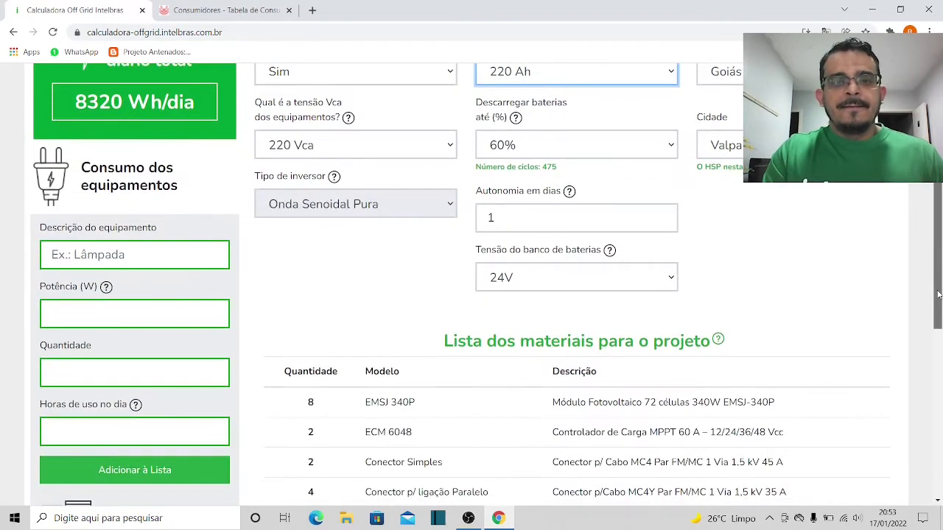
pyautogui.click(671, 151)
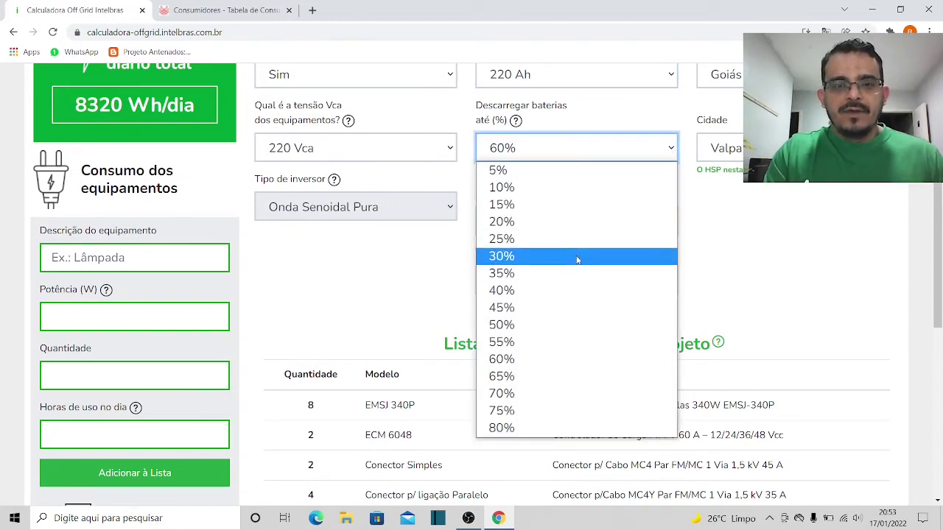
pyautogui.click(576, 291)
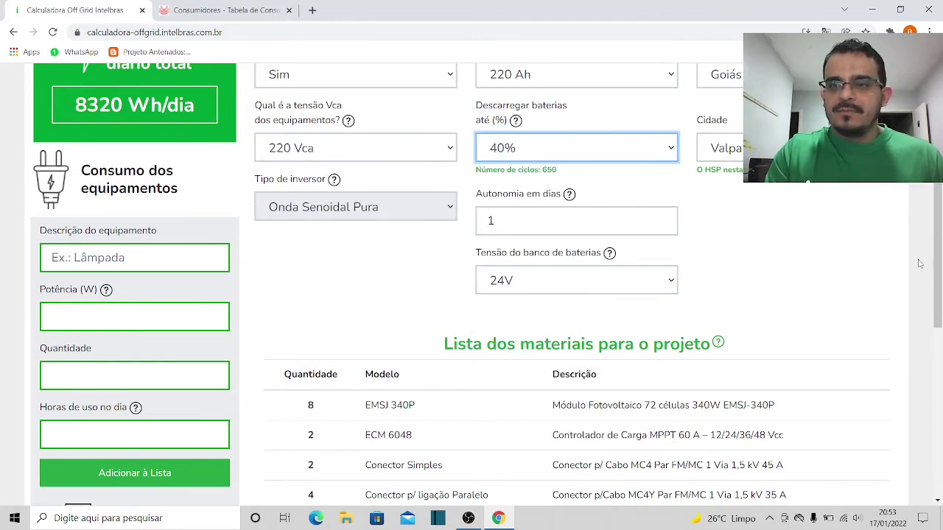
pyautogui.moveTo(940, 263); pyautogui.dragTo(941, 315)
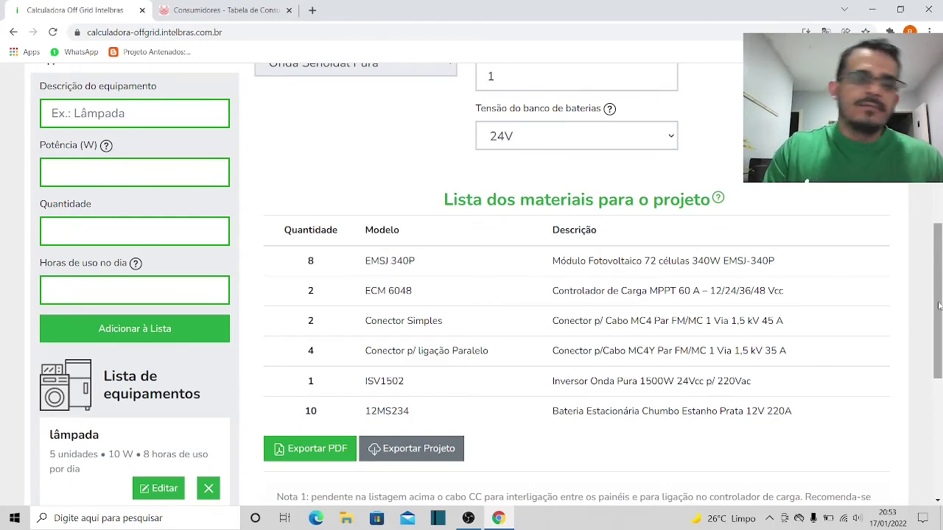
pyautogui.moveTo(939, 305); pyautogui.dragTo(939, 269)
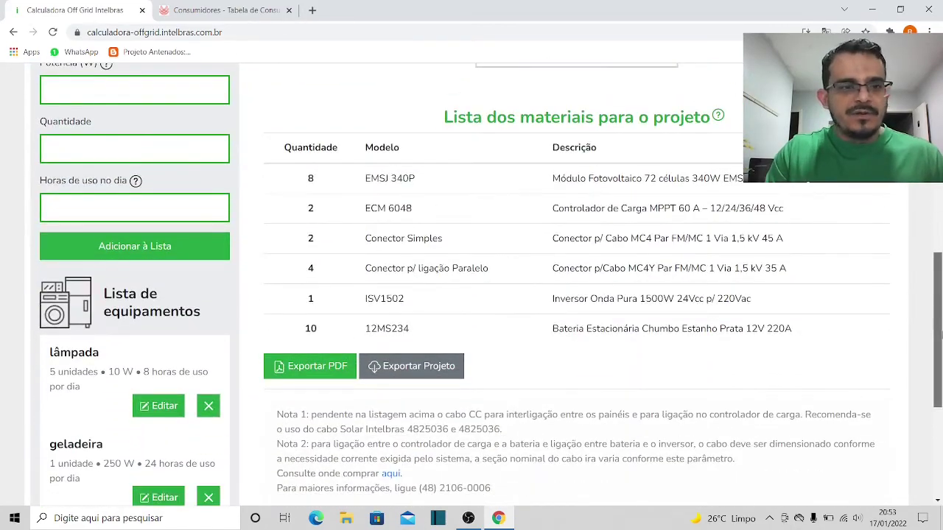
# Export the project as a PDF and open the exported file Gerador Off Grid Intelbras teste 2.pdf
pyautogui.moveTo(939, 324); pyautogui.dragTo(939, 380)
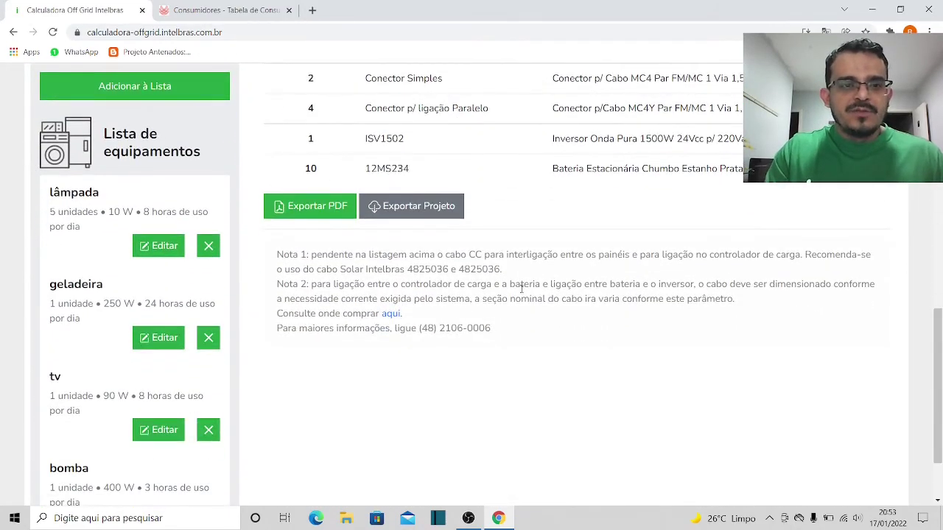
pyautogui.click(319, 208)
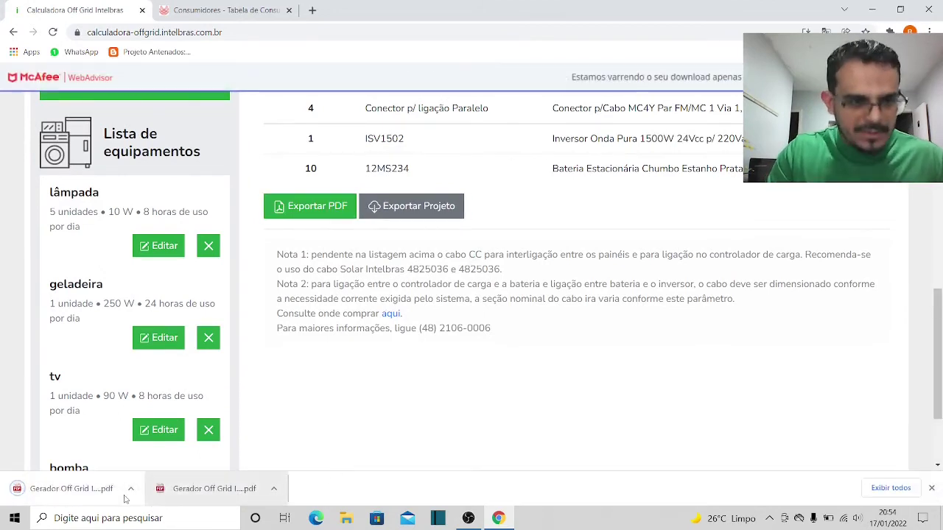
pyautogui.click(71, 489)
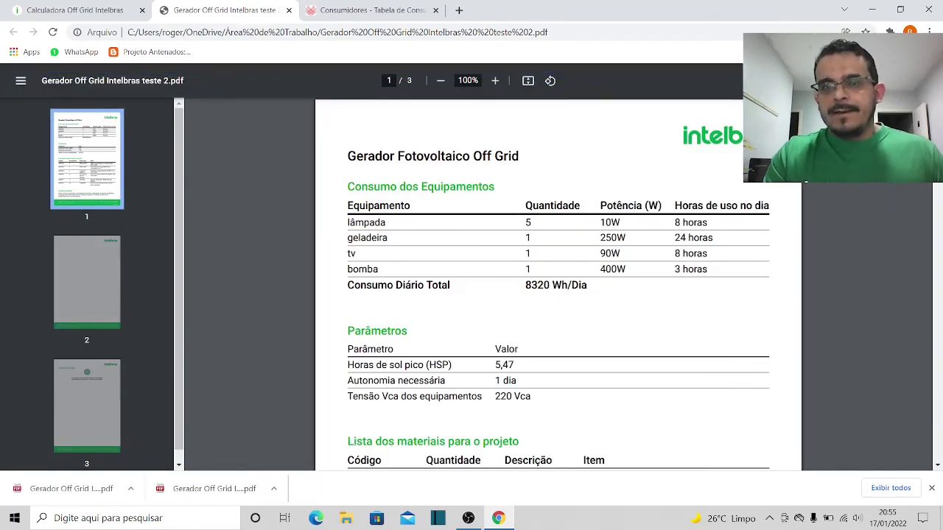
# Examine the total daily consumption, the peak sun hours (HSP) parameter and the materials list in the exported report
pyautogui.scroll(-3, 558, 287)
pyautogui.scroll(3, 559, 287)
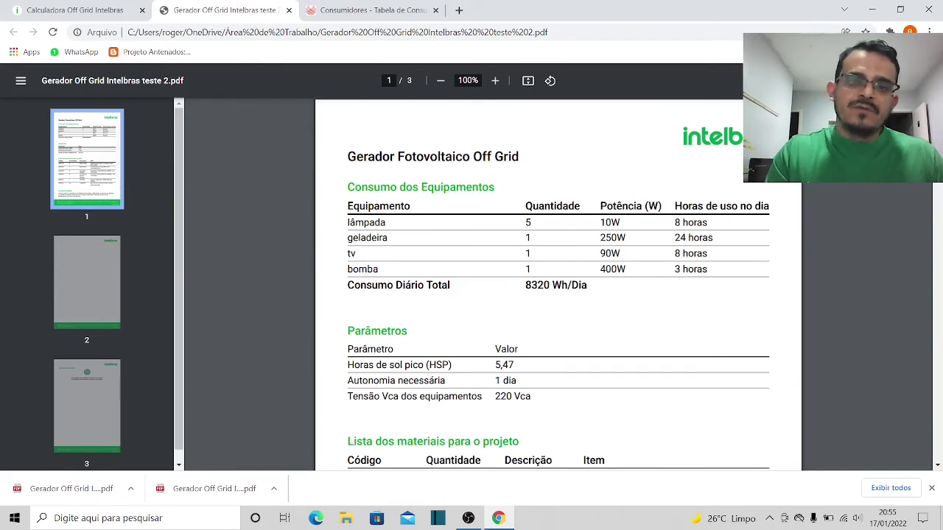
pyautogui.scroll(-1, 558, 285)
pyautogui.scroll(-1, 557, 285)
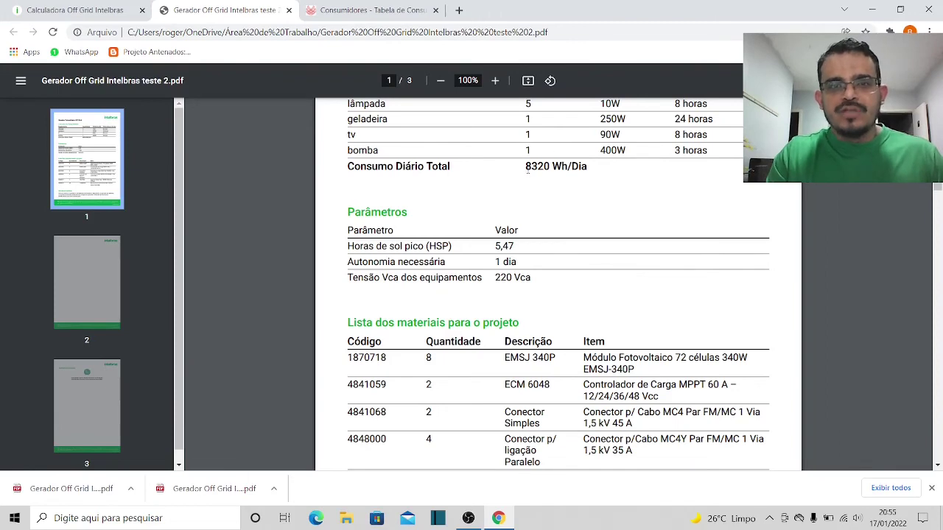
pyautogui.moveTo(523, 166); pyautogui.dragTo(590, 167)
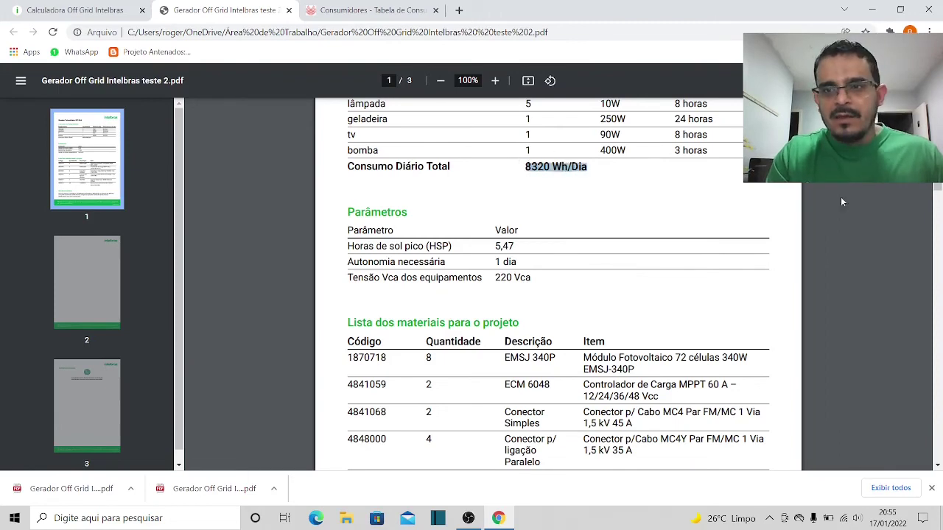
pyautogui.scroll(-3, 934, 199)
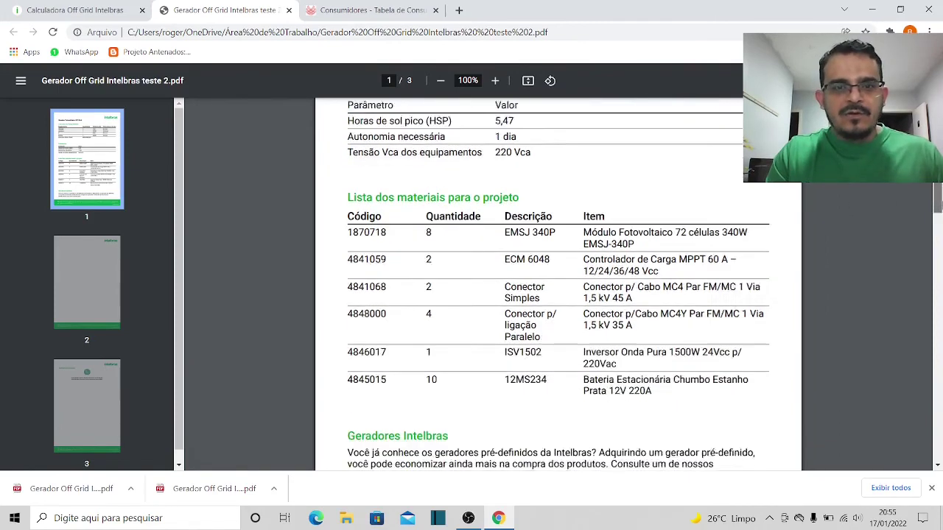
pyautogui.scroll(1, 937, 199)
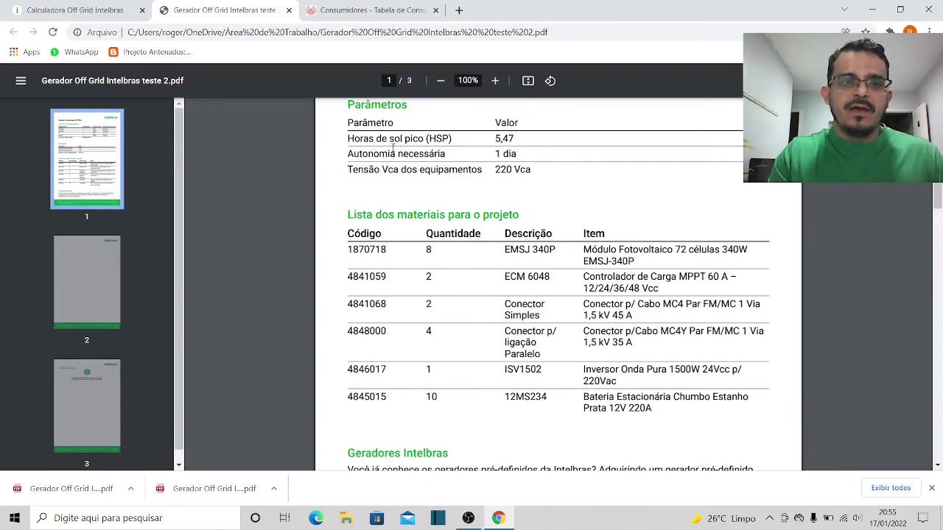
pyautogui.doubleClick(504, 139)
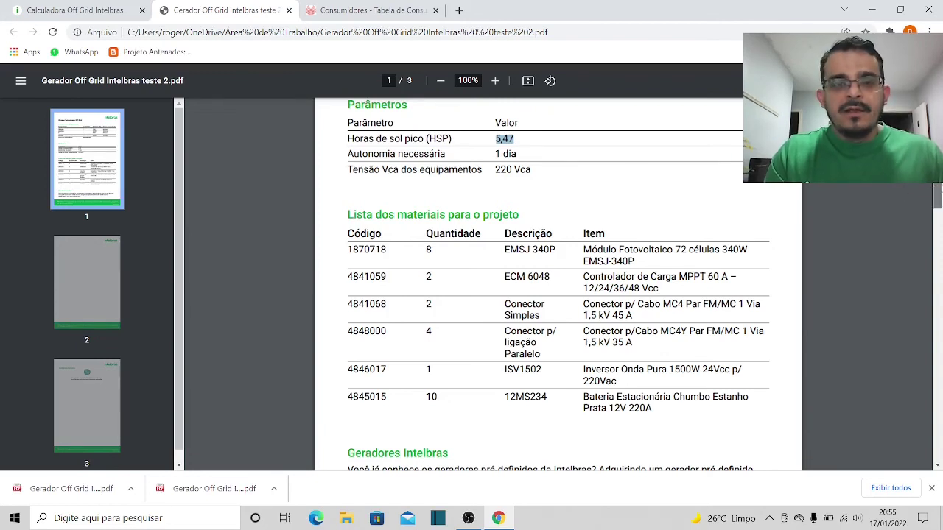
pyautogui.moveTo(937, 192)
pyautogui.mouseDown()
pyautogui.moveTo(937, 215)
pyautogui.moveTo(937, 201)
pyautogui.mouseUp()
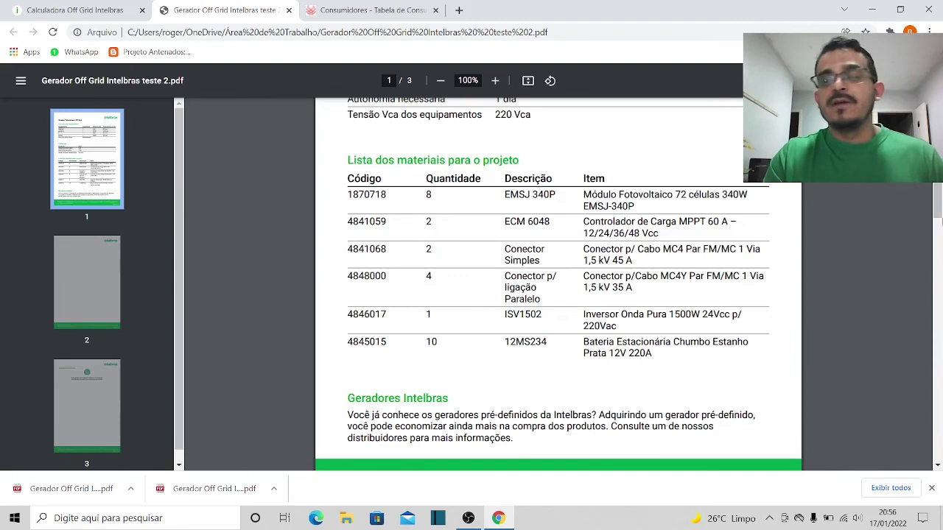
# Review the report's equipment consumption table and the photovoltaic module's product code in the materials list
pyautogui.scroll(3, 559, 284)
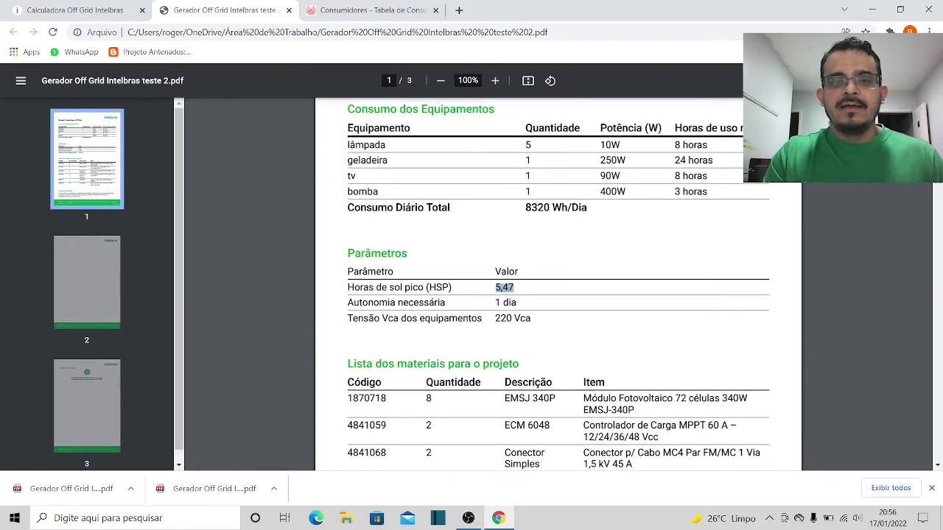
pyautogui.moveTo(713, 189); pyautogui.dragTo(648, 129)
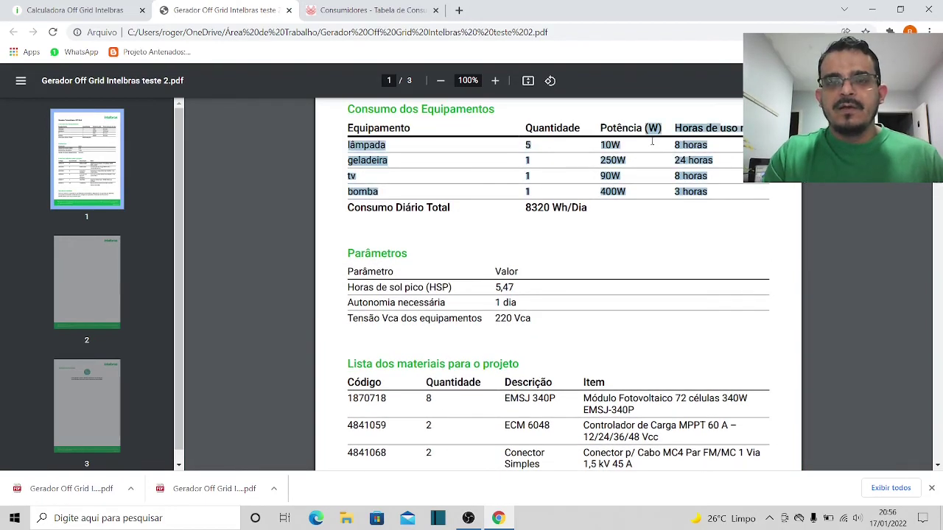
pyautogui.click(679, 223)
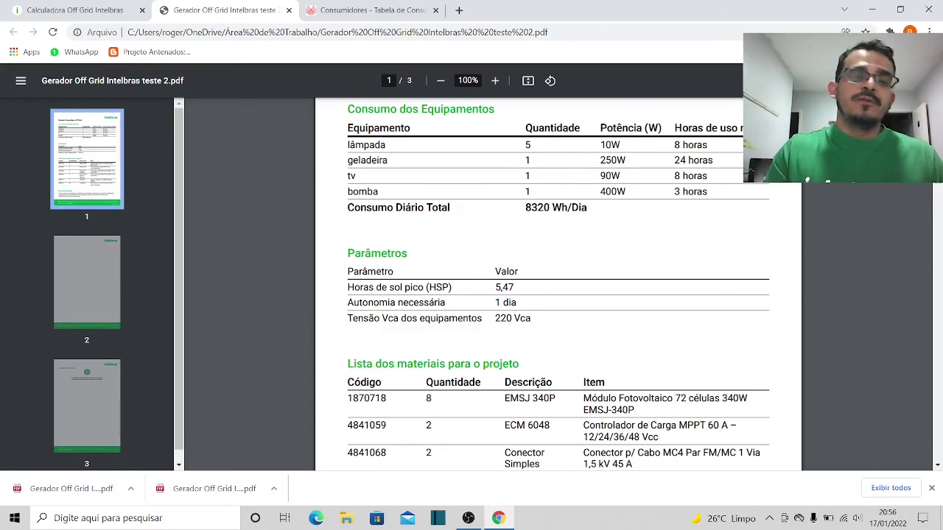
pyautogui.scroll(-5, 937, 193)
pyautogui.scroll(2, 937, 193)
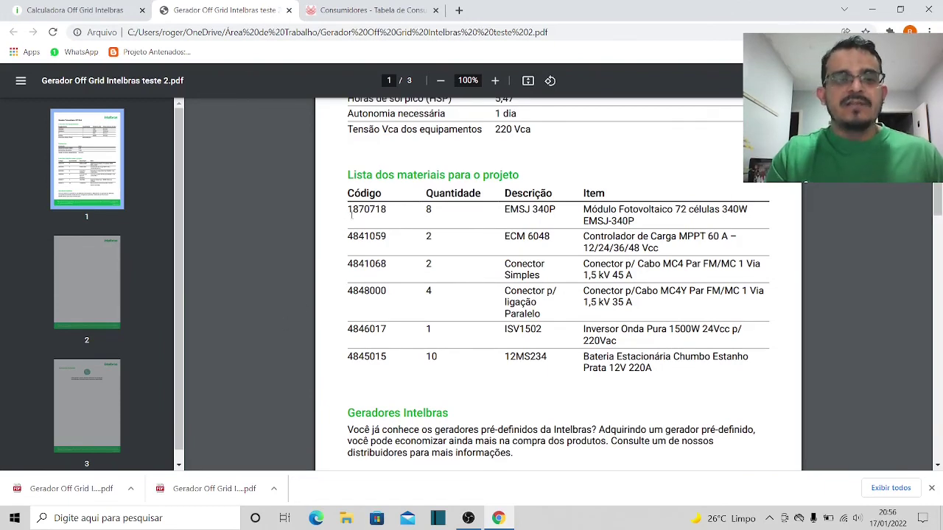
pyautogui.moveTo(343, 210); pyautogui.dragTo(387, 210)
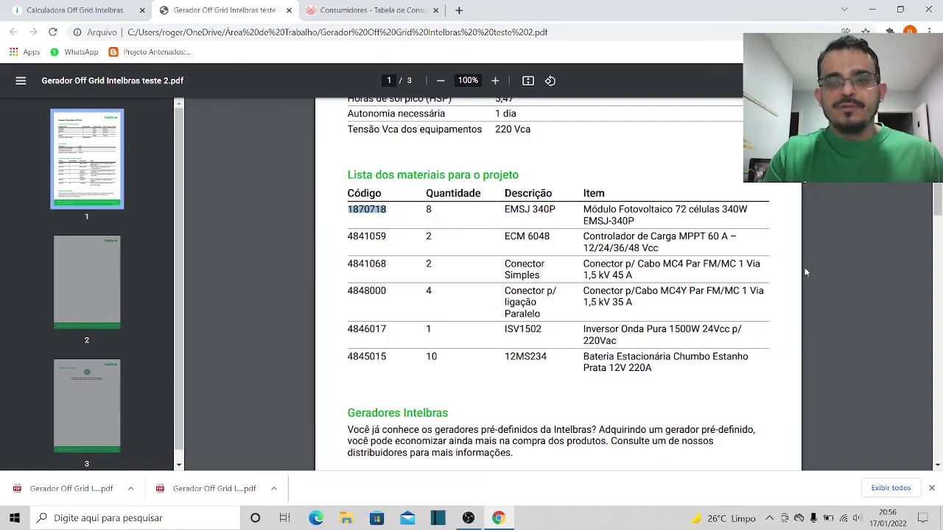
pyautogui.moveTo(939, 190); pyautogui.dragTo(939, 150)
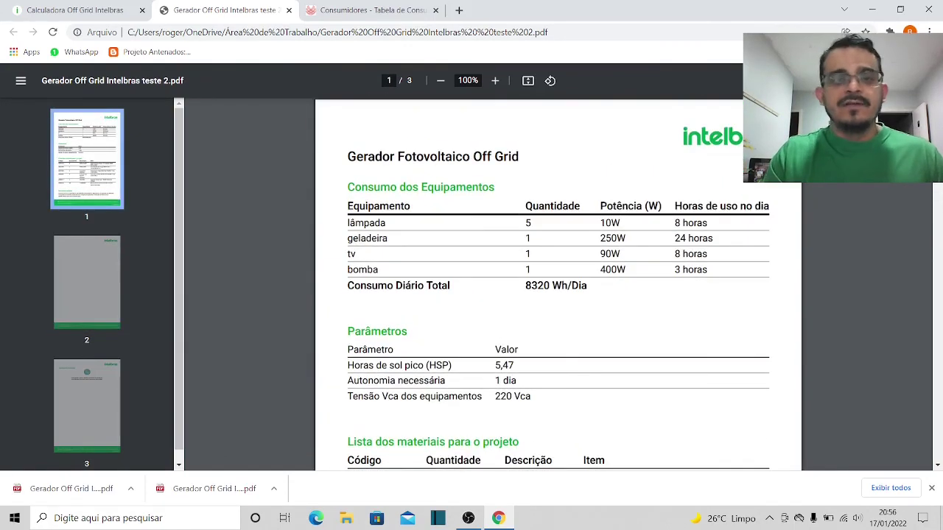